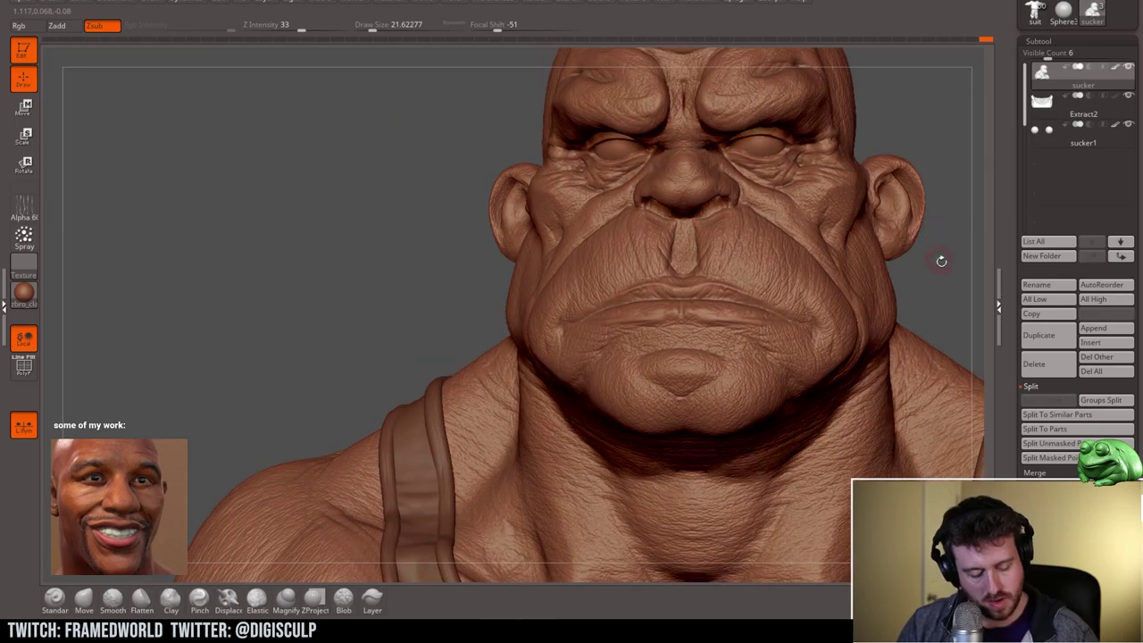
Step: Switch the sculpting brush from DamStandard to Standard, keeping the Alpha 60 wrinkle pattern with the Spray stroke
drag(840, 159, 787, 169)
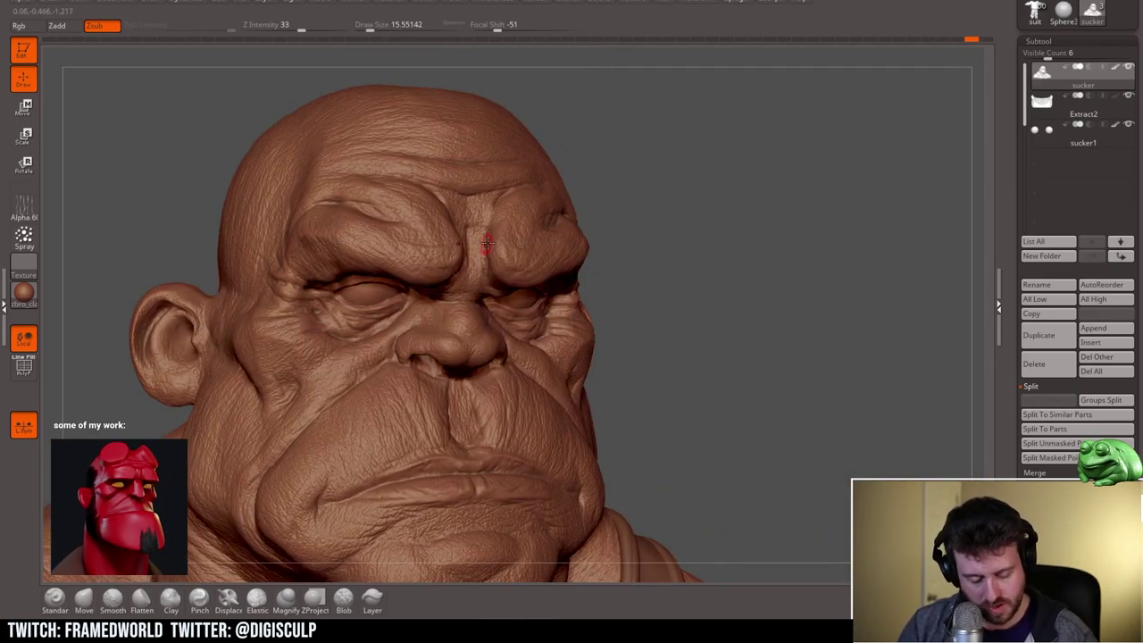
drag(702, 156, 600, 175)
key(b)
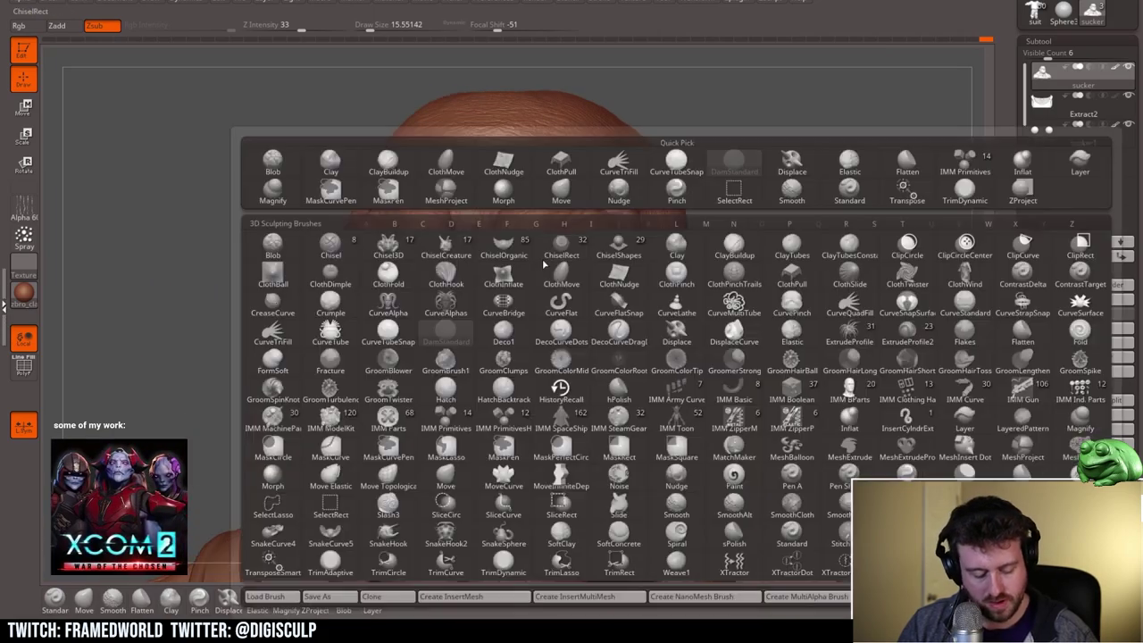
key(s)
key(t)
click(1060, 42)
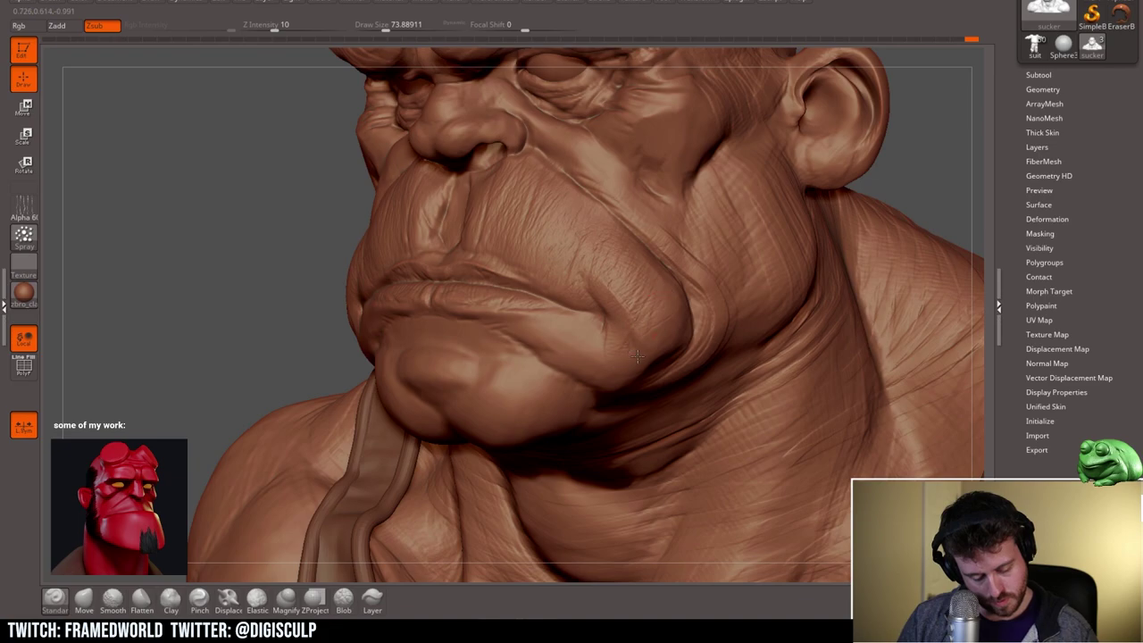
Step: Spray fine wrinkles around the mouth and upper lip, reducing the draw size to about 41
drag(906, 192, 975, 187)
drag(786, 214, 741, 210)
mouse_move(607, 245)
mouse_down()
mouse_move(740, 258)
mouse_move(743, 285)
mouse_move(563, 239)
mouse_up()
key(space)
drag(632, 218, 673, 212)
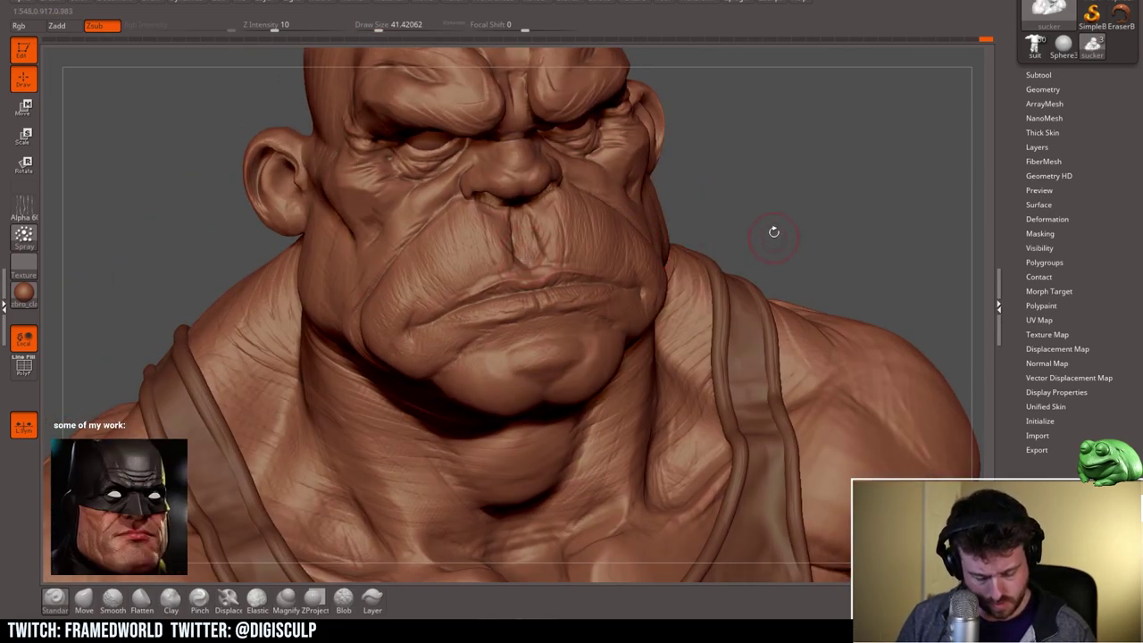
Step: Spray fine skin wrinkles over the jaw, under the chin and down the neck
right_drag(773, 235, 531, 353)
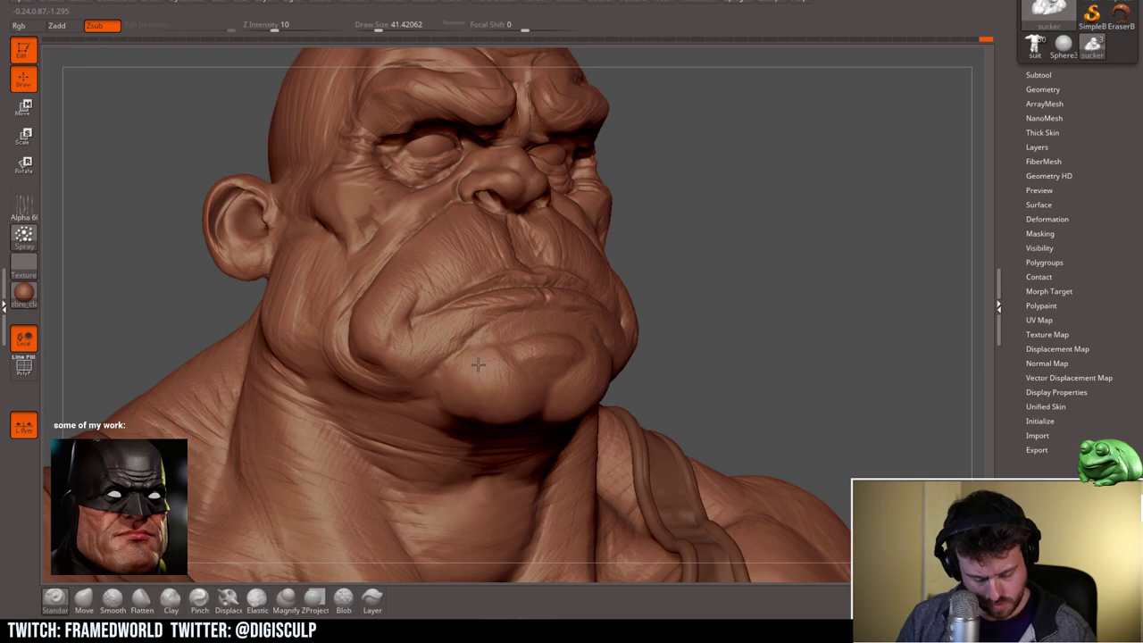
drag(777, 302, 803, 253)
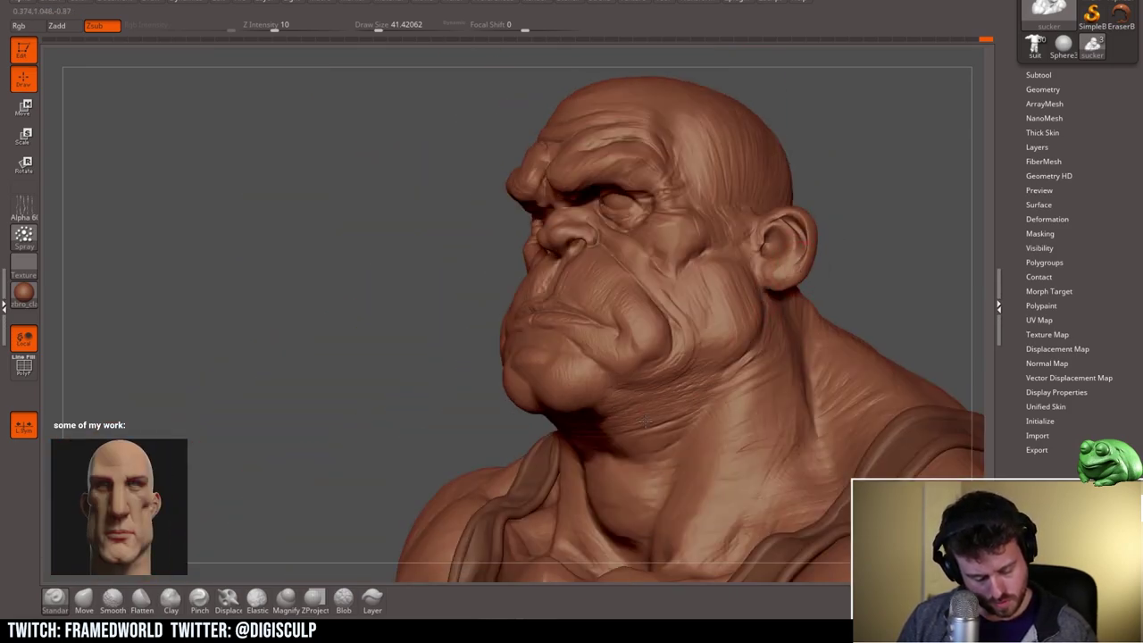
mouse_move(830, 284)
mouse_down()
mouse_move(902, 279)
mouse_move(830, 295)
mouse_up()
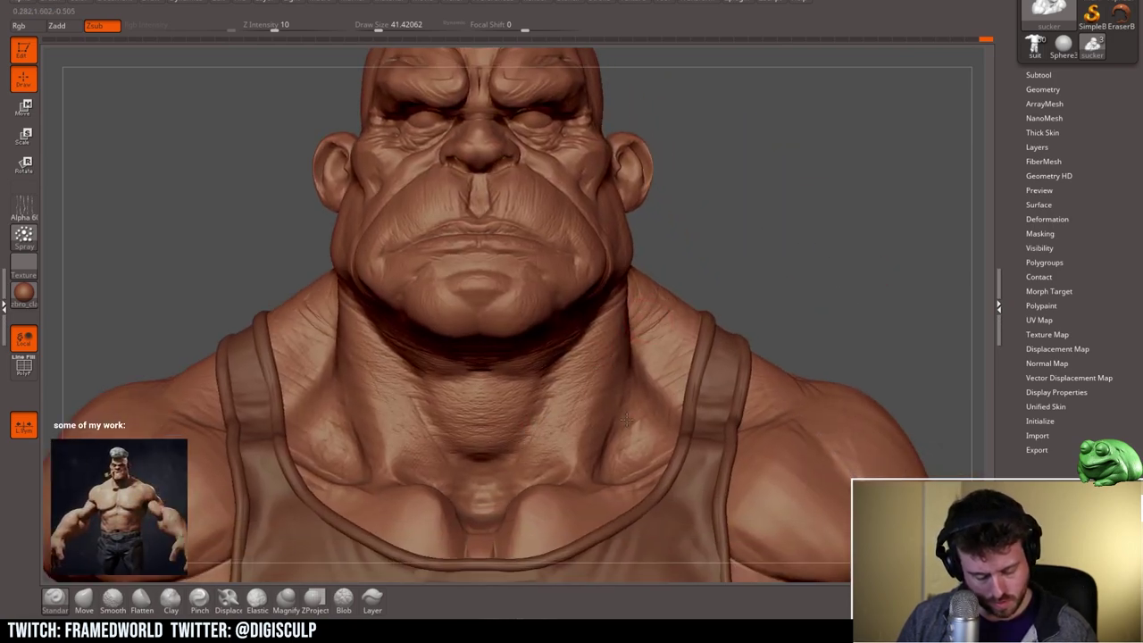
Step: Hide every subtool except the sucker body and spray skin wrinkles over the trapezius and upper back
click(1040, 76)
shift+click(1128, 99)
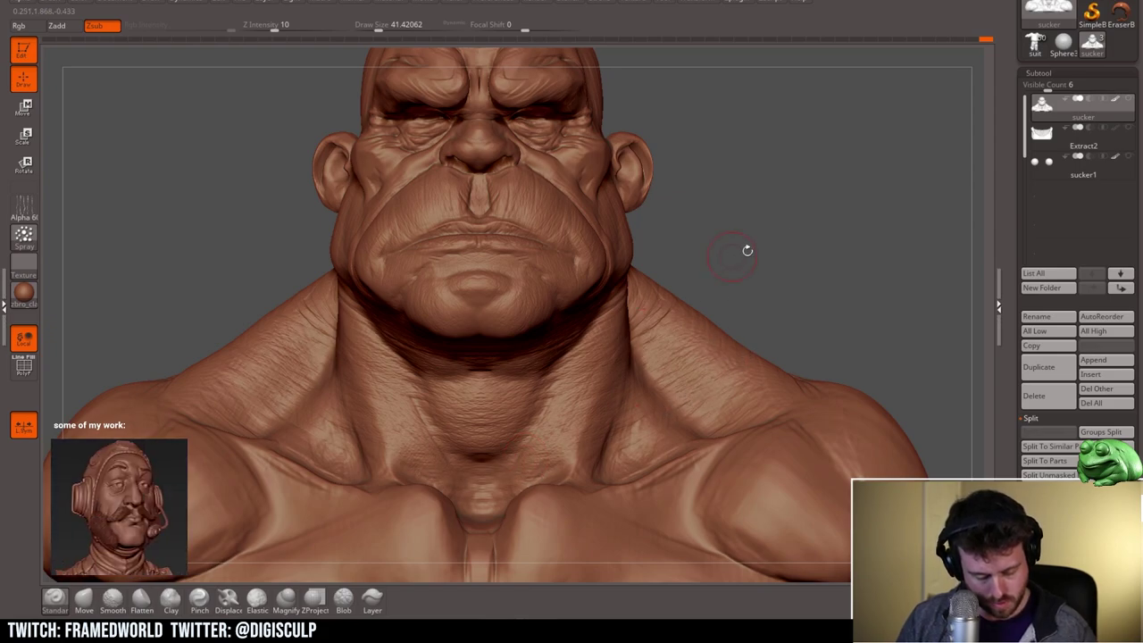
drag(734, 254, 699, 263)
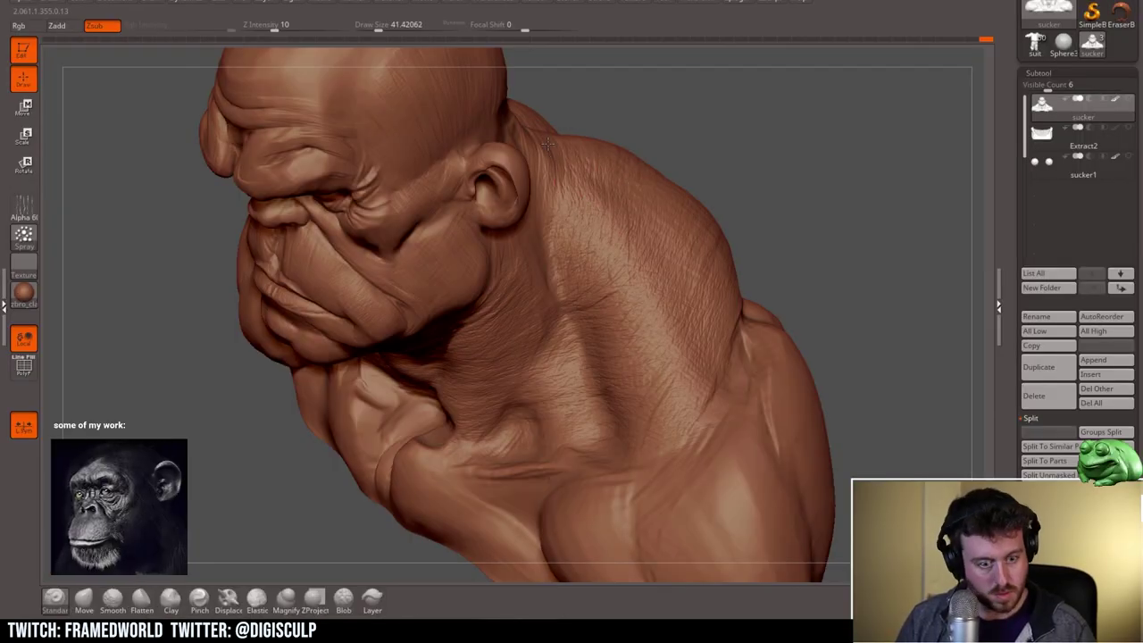
alt+drag(800, 141, 759, 162)
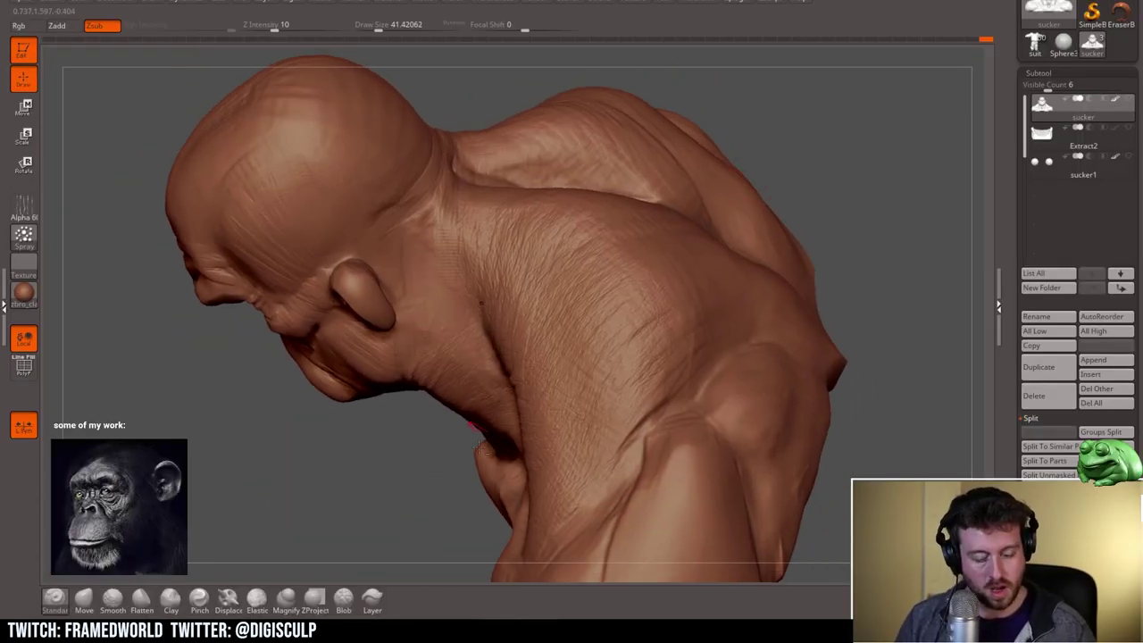
drag(840, 161, 803, 210)
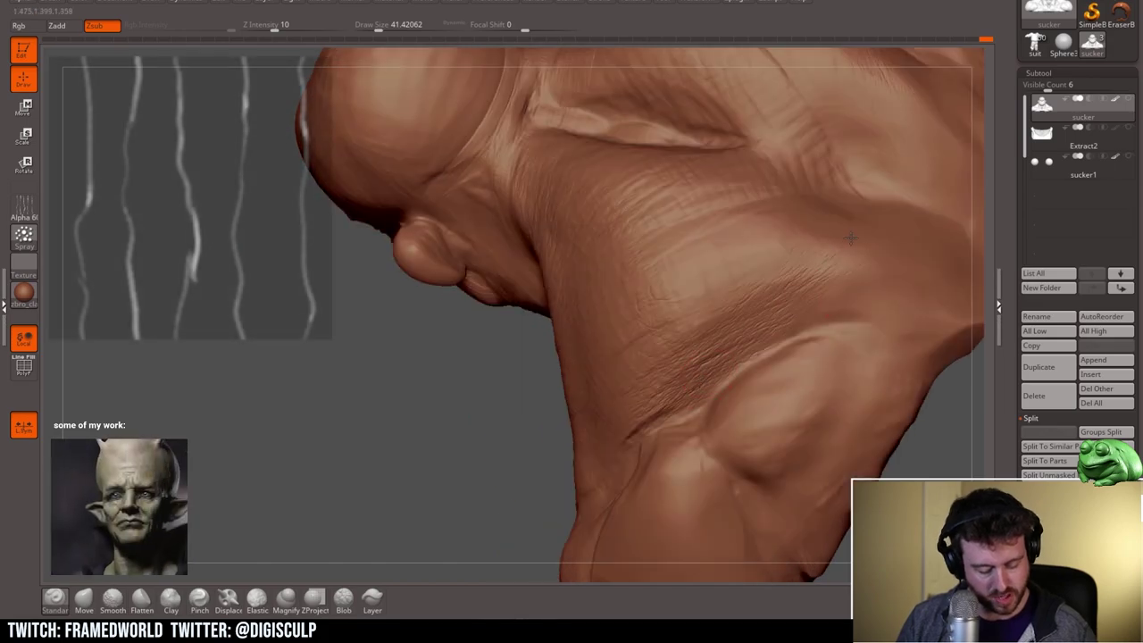
drag(830, 281, 760, 342)
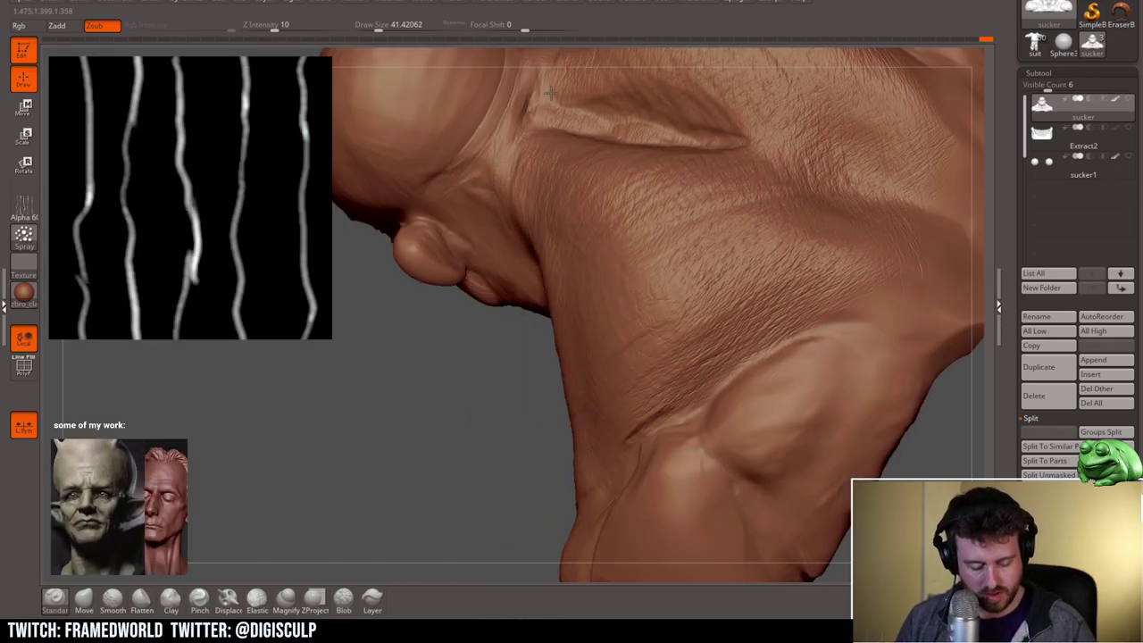
drag(423, 469, 410, 518)
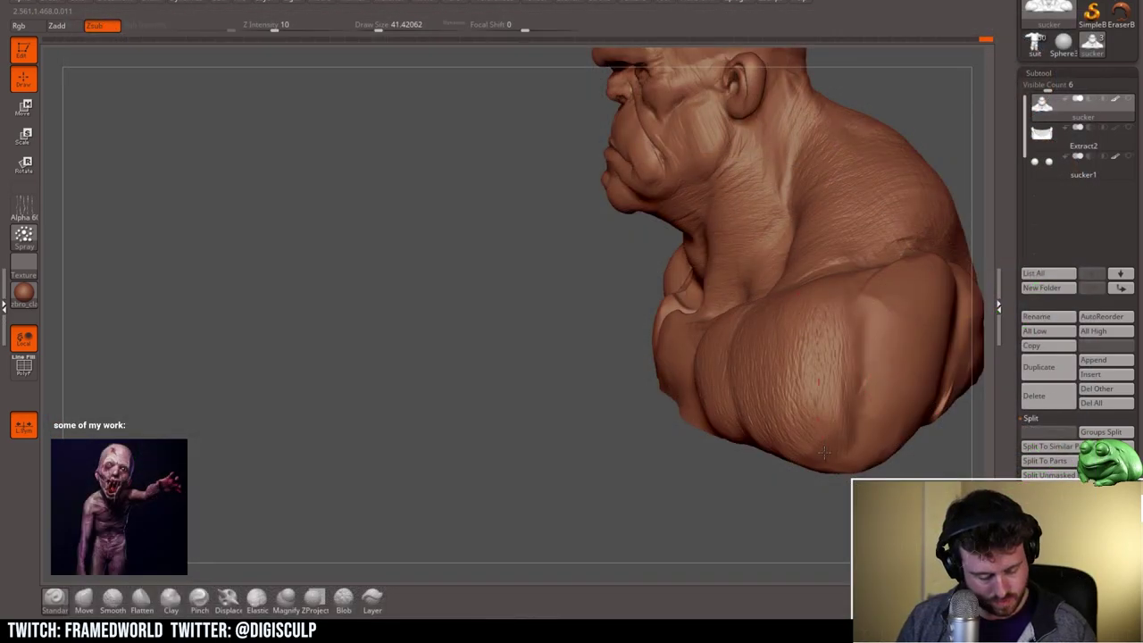
Step: Continue the sprayed skin texture across the shoulders, shoulder blades and upper chest
alt+drag(964, 437, 821, 431)
alt+drag(916, 350, 571, 344)
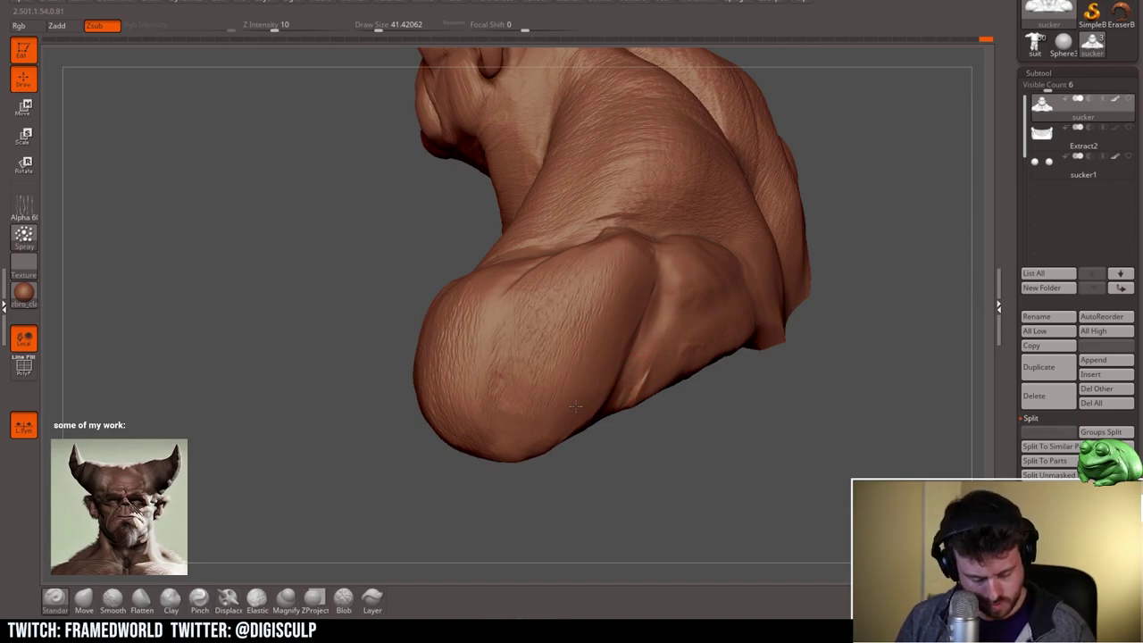
drag(663, 413, 768, 402)
mouse_move(694, 316)
mouse_down()
mouse_move(678, 259)
mouse_move(813, 350)
mouse_up()
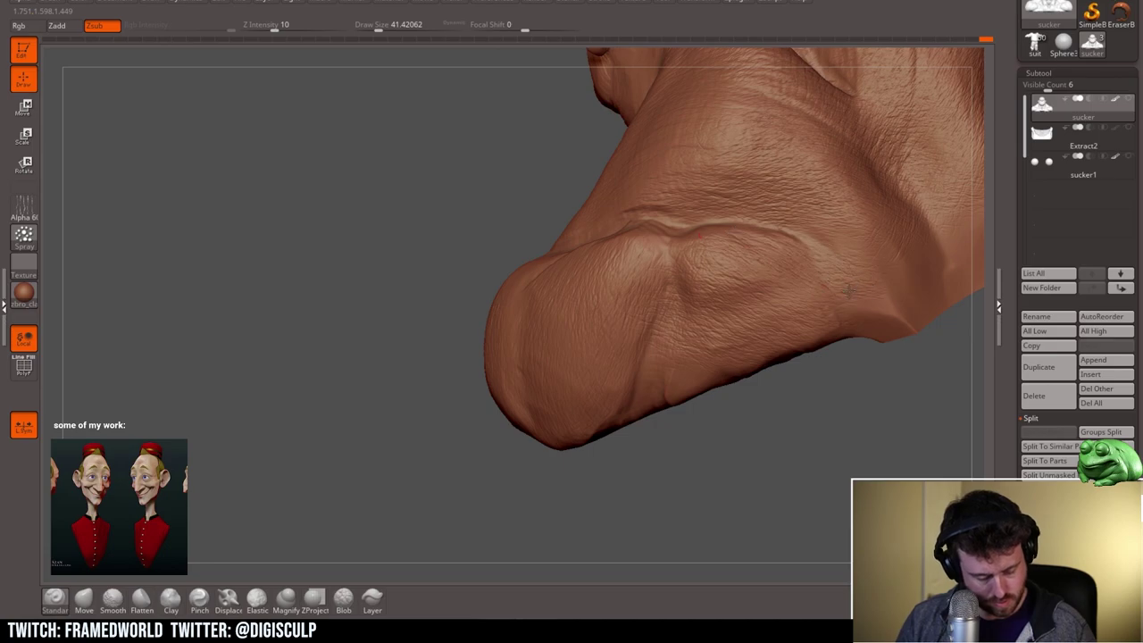
mouse_move(577, 481)
mouse_down()
mouse_move(592, 527)
mouse_move(691, 495)
mouse_move(626, 492)
mouse_move(704, 536)
mouse_up()
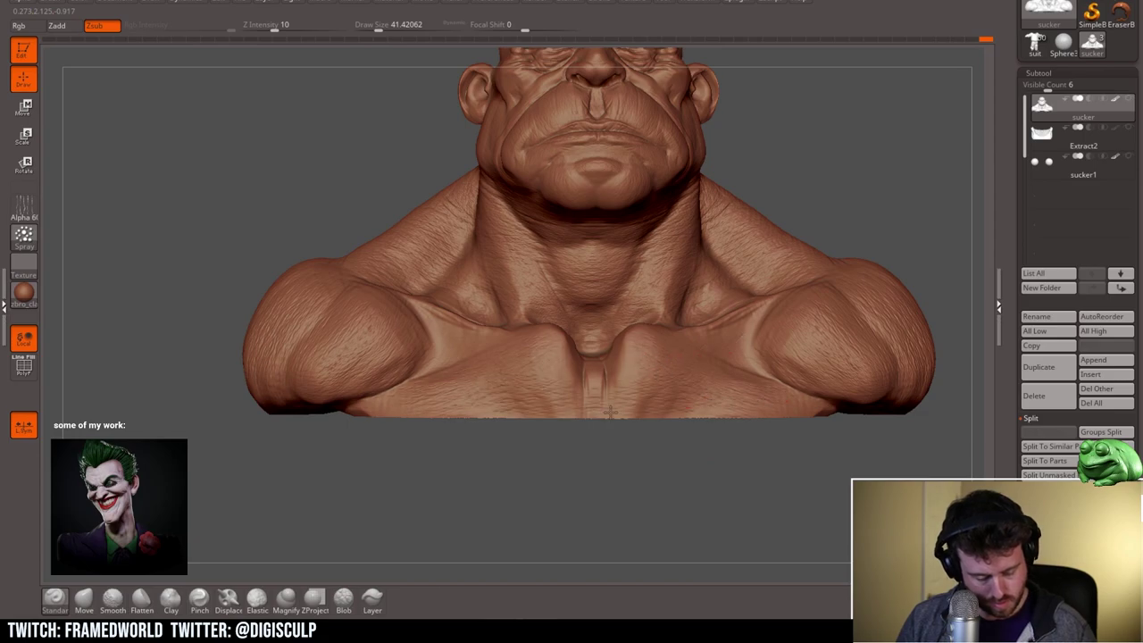
alt+drag(596, 500, 566, 566)
Step: Spray skin texture over the jowls and cheeks, setting the draw size to about 25 and about 39
mouse_move(745, 112)
alt+mouse_down()
mouse_move(704, 290)
mouse_move(750, 250)
mouse_move(666, 246)
alt+mouse_up()
drag(704, 280, 938, 290)
key([)
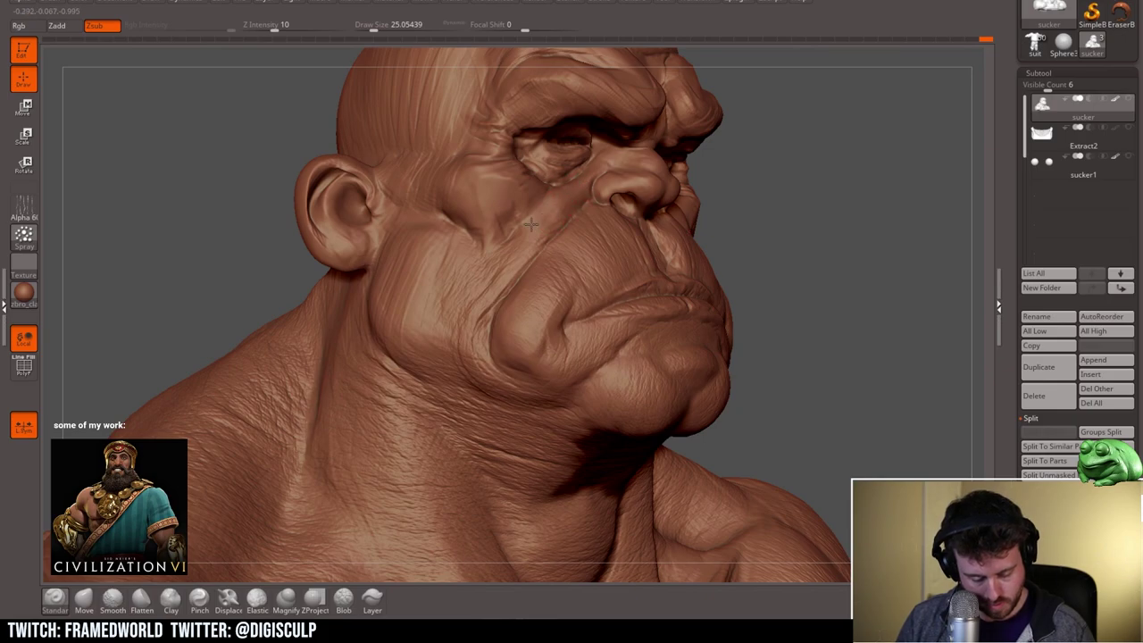
drag(502, 275, 423, 288)
key(space)
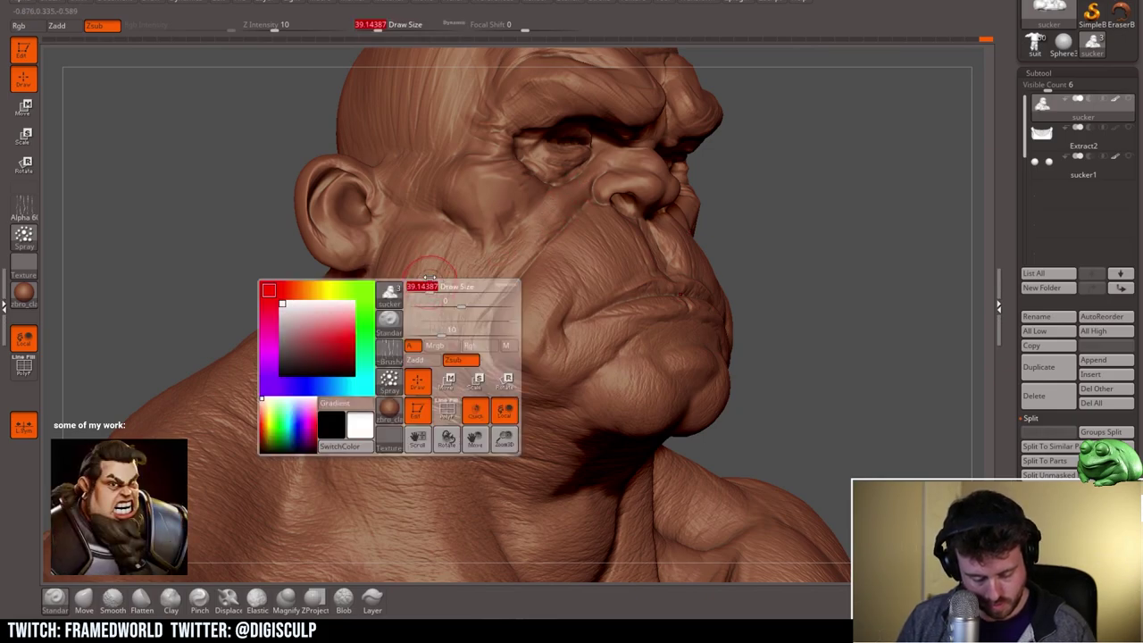
mouse_move(966, 273)
mouse_down()
mouse_move(883, 274)
mouse_move(951, 280)
mouse_move(712, 310)
mouse_up()
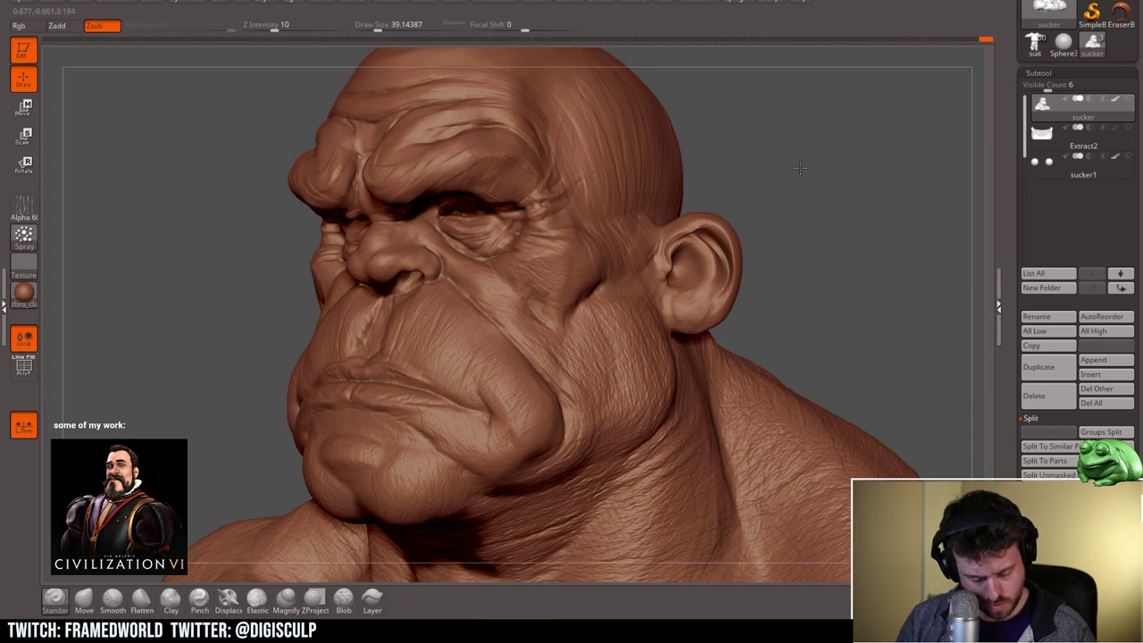
drag(799, 167, 748, 171)
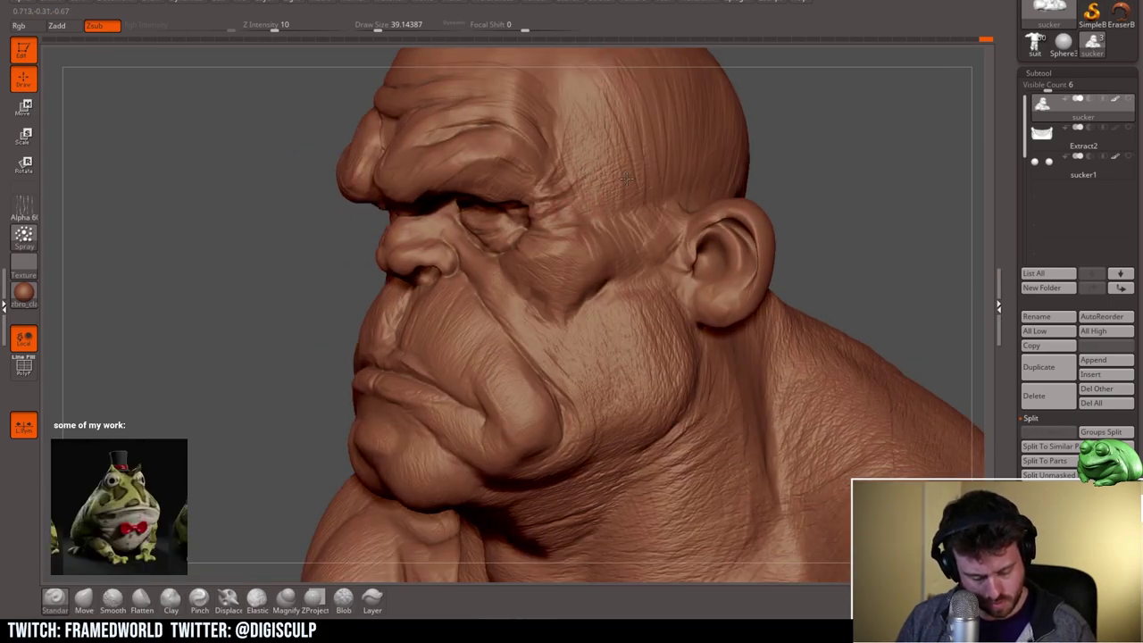
Step: Spray wrinkles over the temples and the sides of the head with a draw size of about 37
alt+drag(840, 125, 797, 213)
key(space)
drag(523, 186, 555, 184)
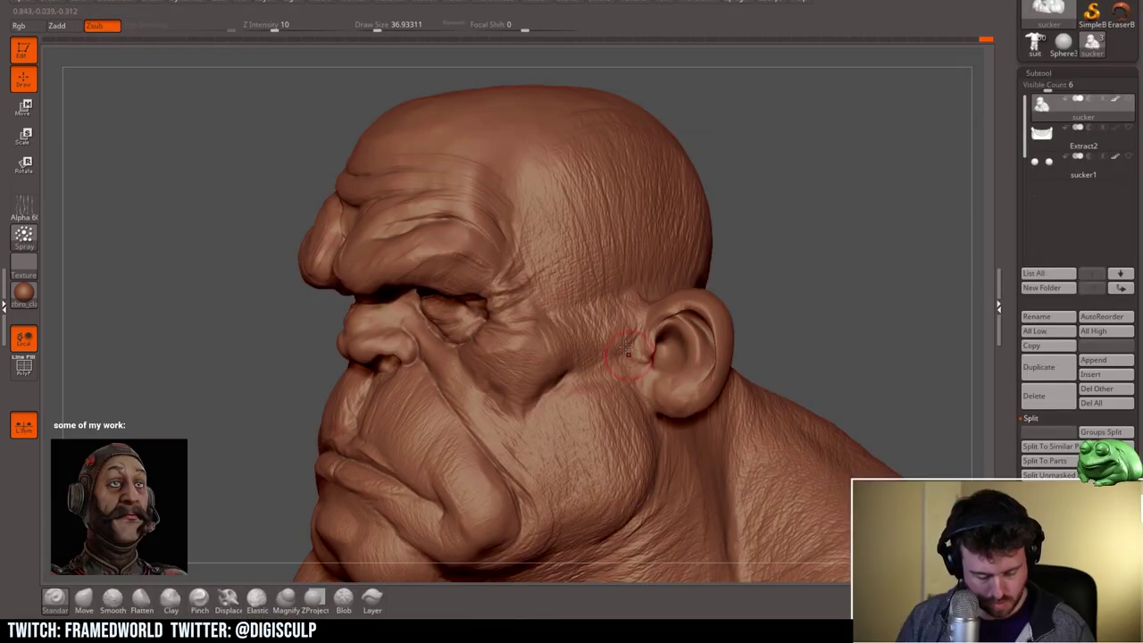
drag(821, 277, 893, 284)
alt+drag(744, 293, 904, 257)
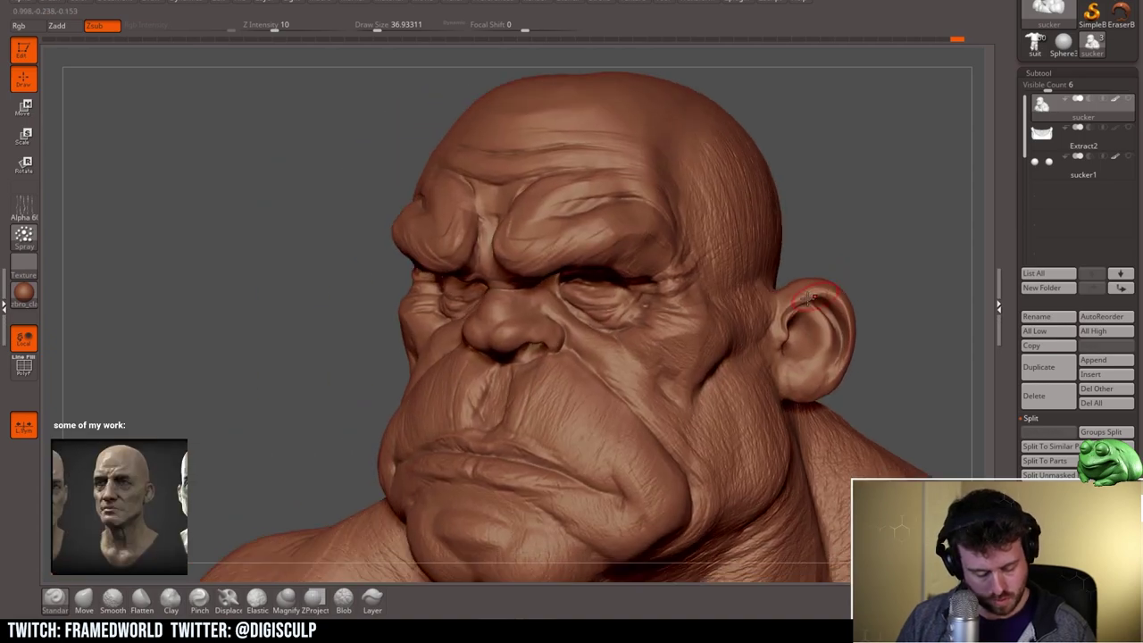
Step: Spray fine wrinkles around the eyelids and under-eye folds, setting the draw size to about 41
drag(833, 232, 610, 280)
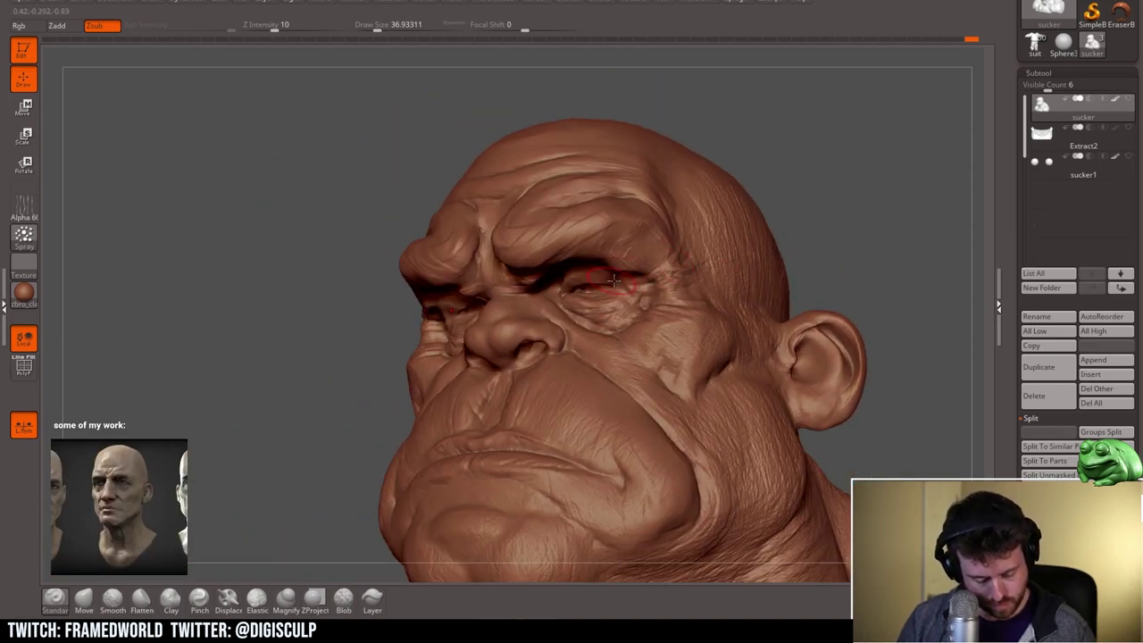
mouse_move(786, 237)
mouse_down()
mouse_move(803, 228)
mouse_move(807, 199)
mouse_move(777, 258)
mouse_up()
key(space)
drag(449, 275, 457, 275)
drag(808, 170, 920, 174)
key(space)
drag(508, 278, 502, 278)
Step: Spray fine skin texture over the nose, working around the tip and nostrils
drag(678, 234, 607, 241)
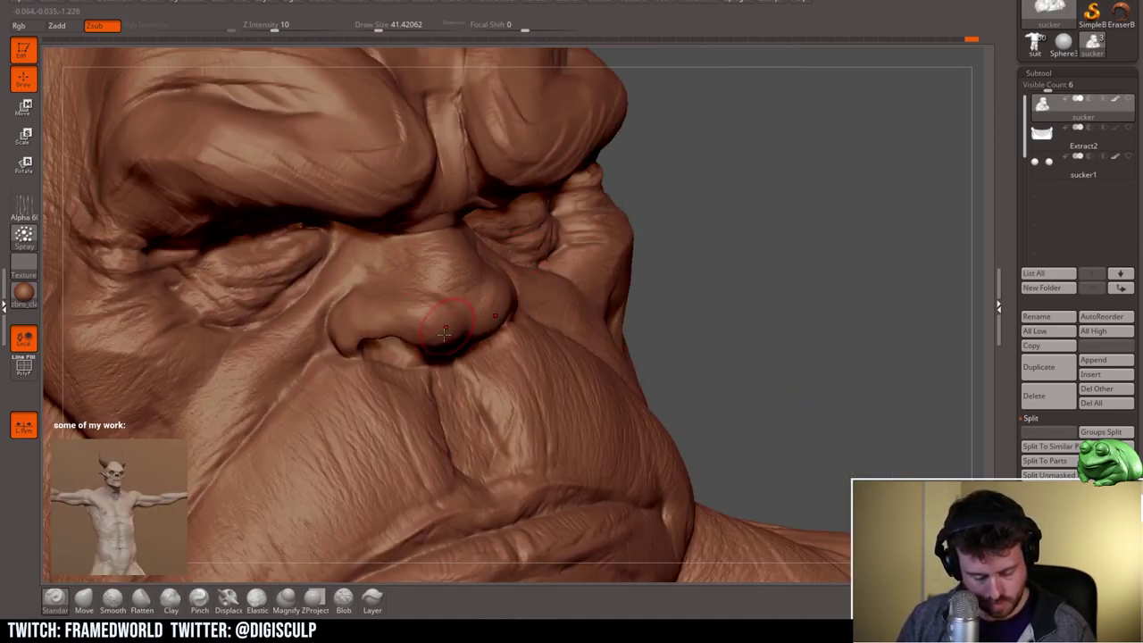
drag(740, 222, 867, 238)
drag(757, 288, 617, 219)
drag(880, 254, 829, 208)
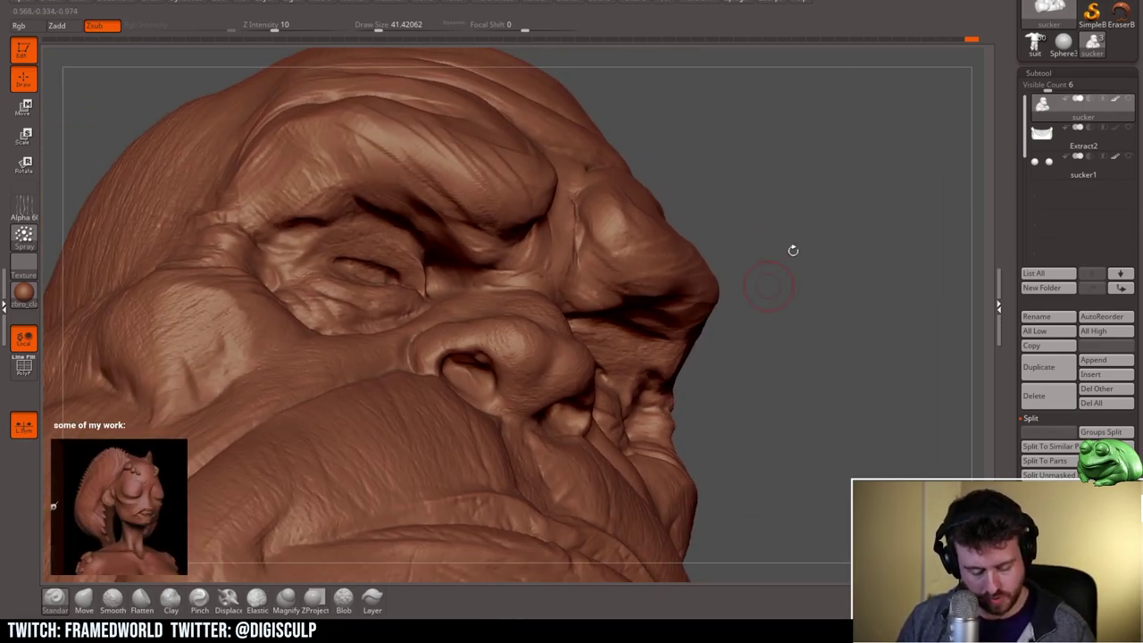
alt+drag(781, 268, 765, 360)
Step: Spray wrinkles over the heavy brow ridges from inner to outer ends, using draw sizes of about 46 and 77
key(space)
drag(478, 313, 490, 312)
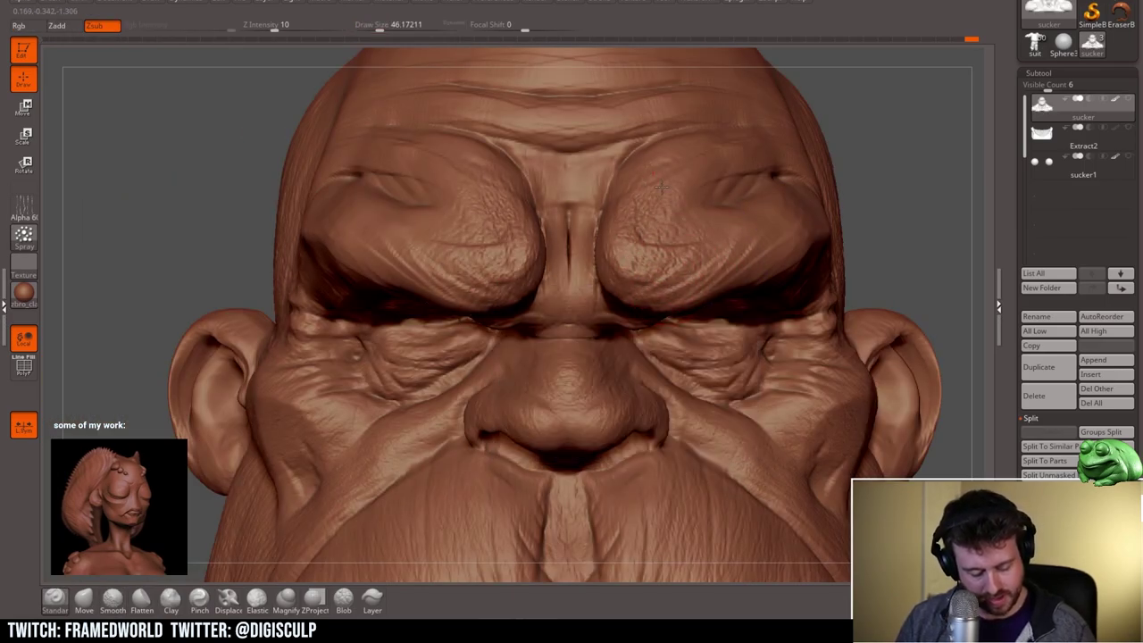
drag(938, 226, 939, 220)
mouse_move(821, 239)
alt+mouse_down()
mouse_move(758, 206)
mouse_move(627, 177)
alt+mouse_up()
key(space)
drag(572, 250, 581, 250)
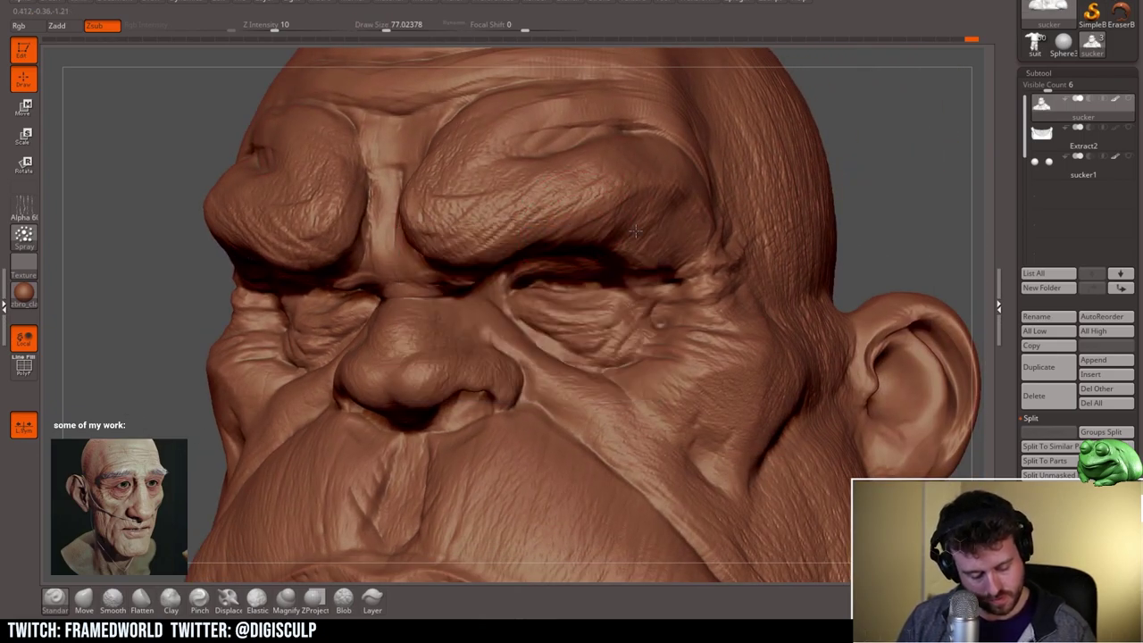
Step: Spray skin texture between the brows and across the forehead with a draw size of about 41
alt+drag(890, 202, 858, 169)
drag(795, 246, 910, 216)
key(space)
drag(557, 277, 564, 300)
key(space)
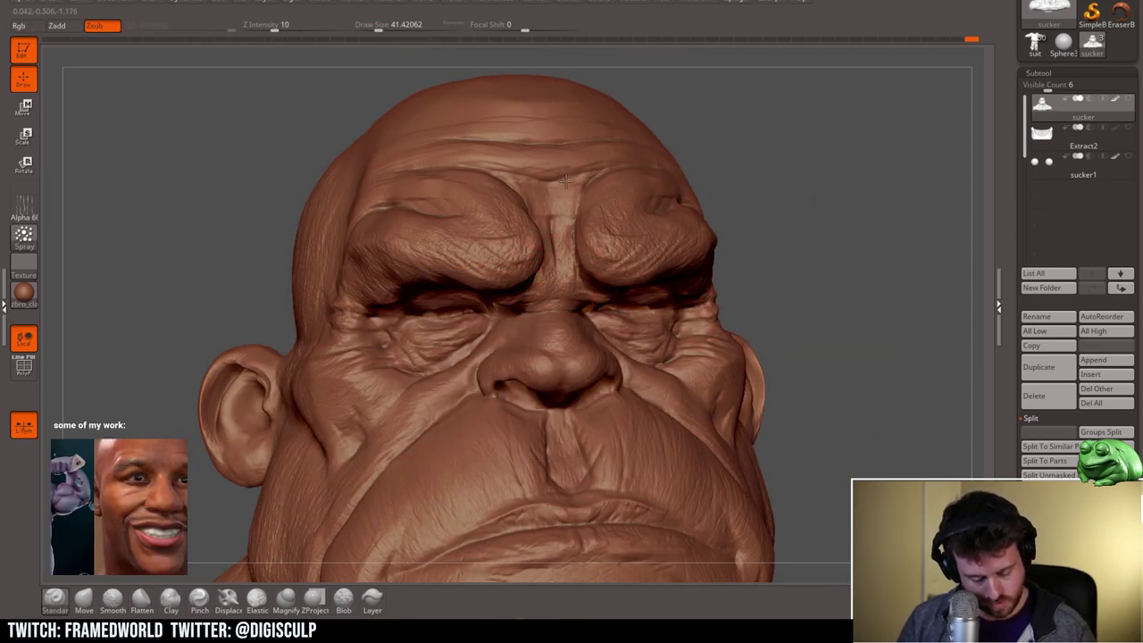
mouse_move(753, 184)
mouse_down()
mouse_move(732, 158)
mouse_move(756, 189)
mouse_move(757, 229)
mouse_up()
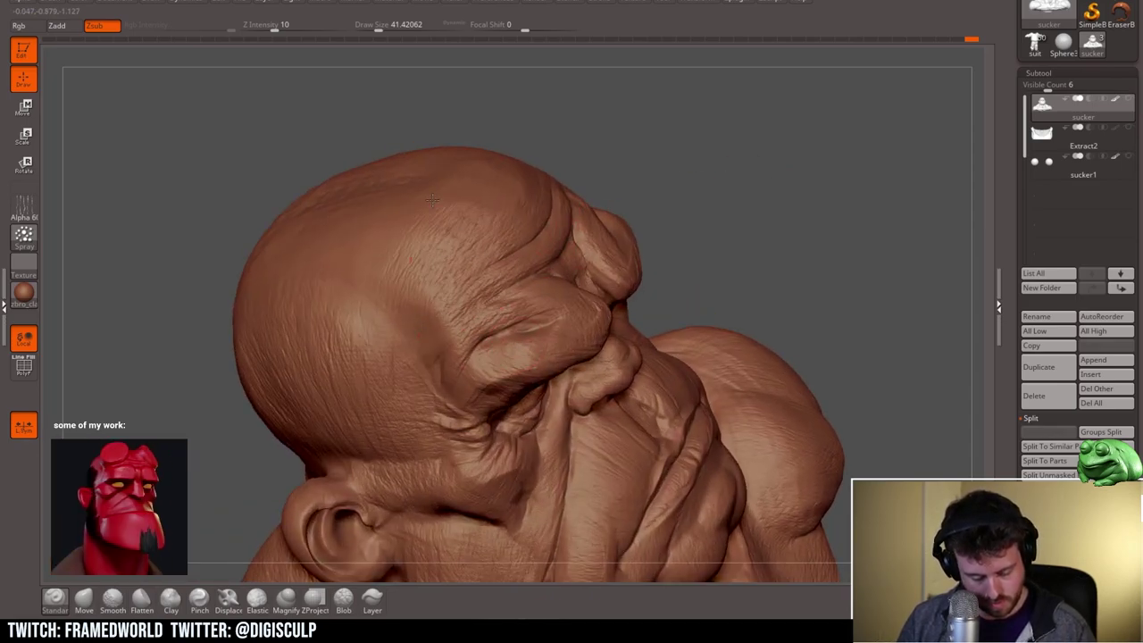
Step: Cover the top and back of the scalp with the sprayed skin wrinkles
drag(665, 165, 779, 192)
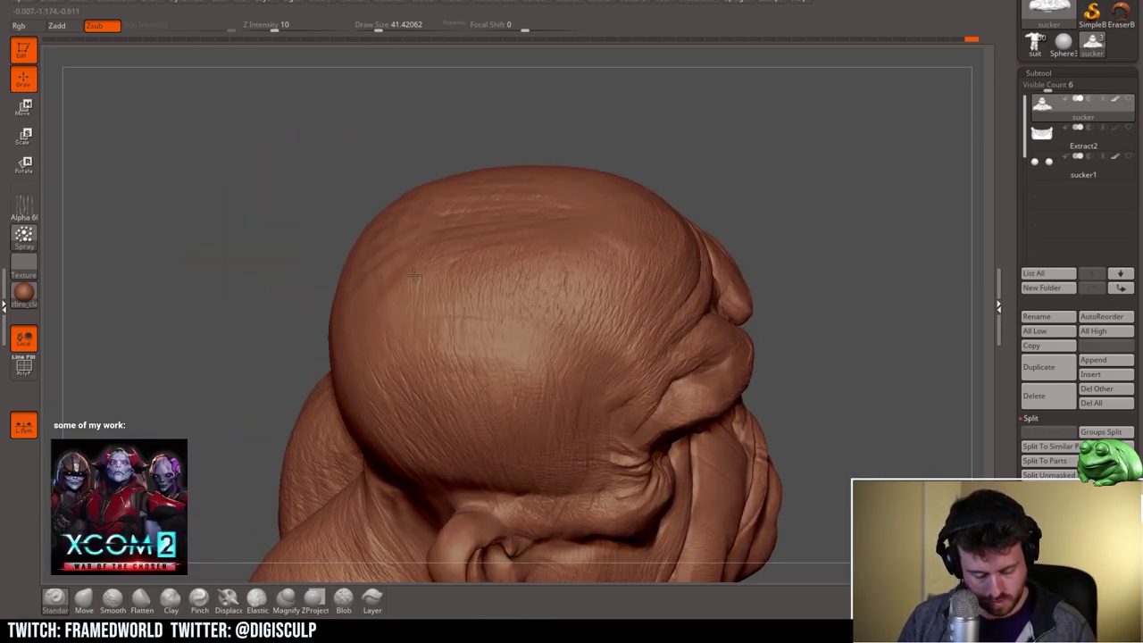
drag(405, 381, 436, 341)
drag(645, 98, 659, 158)
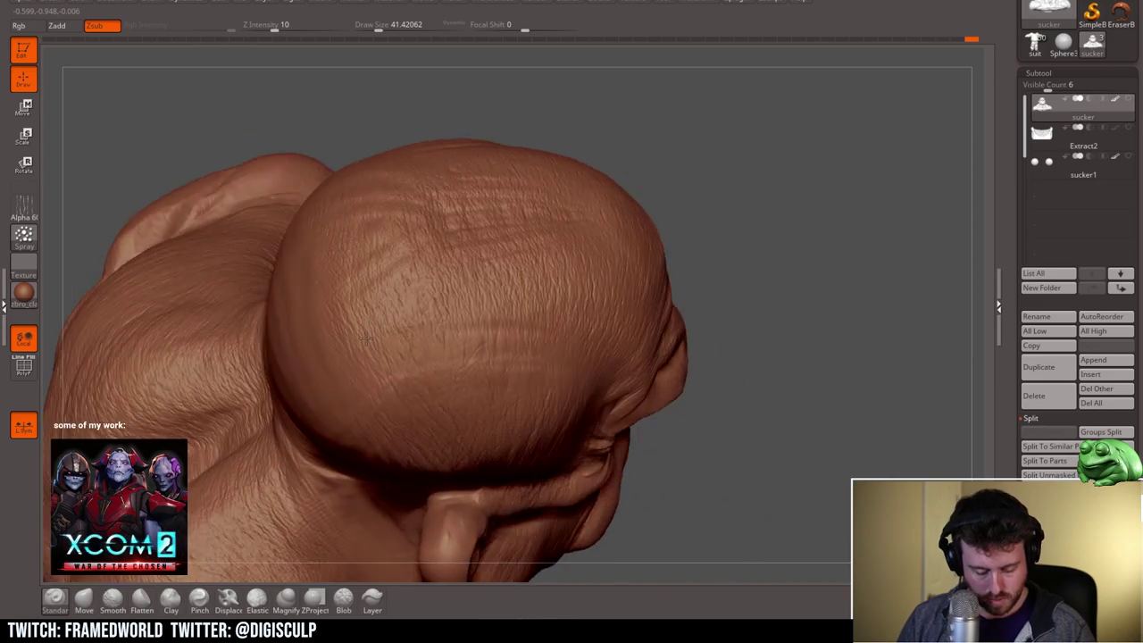
drag(737, 154, 697, 166)
key(space)
drag(302, 326, 313, 327)
drag(243, 326, 201, 449)
drag(668, 238, 692, 63)
Step: Spray skin texture around the lips, chin and philtrum with a draw size of about 35, and enlarge the brush to about 80
mouse_move(720, 278)
alt+mouse_down()
mouse_move(774, 220)
mouse_move(775, 295)
alt+mouse_up()
click(388, 29)
mouse_move(849, 180)
alt+mouse_down()
mouse_move(839, 206)
mouse_move(670, 206)
mouse_move(655, 290)
alt+mouse_up()
key(space)
click(708, 217)
mouse_move(665, 227)
mouse_down()
mouse_move(779, 250)
mouse_move(973, 242)
mouse_move(968, 268)
mouse_move(905, 281)
mouse_move(767, 243)
mouse_up()
key(space)
click(420, 277)
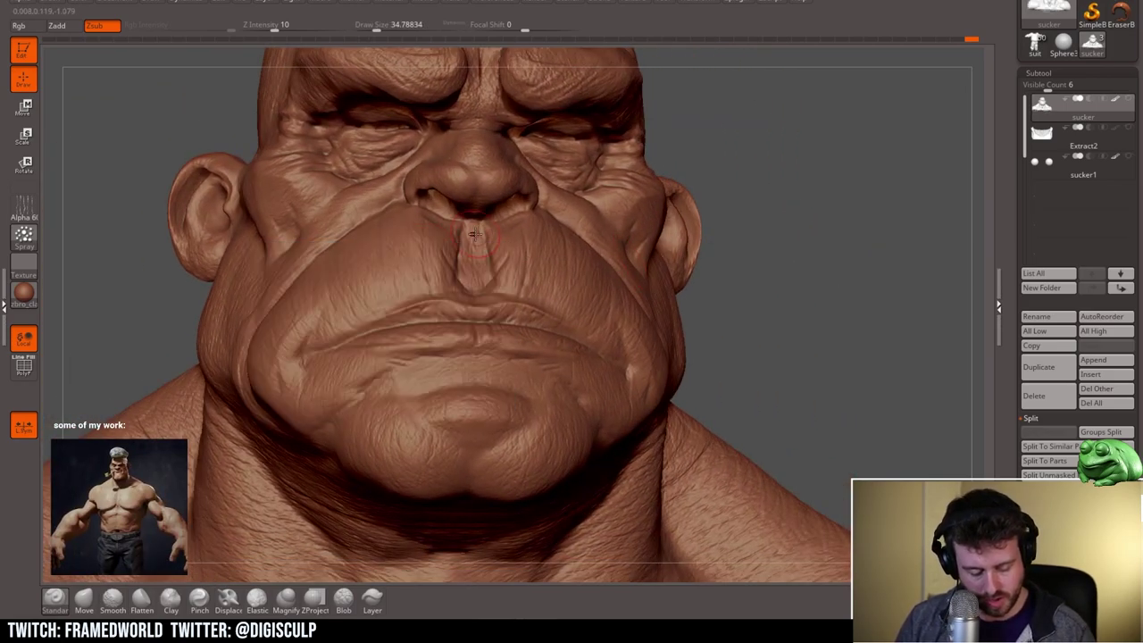
drag(818, 200, 804, 204)
key(space)
click(441, 346)
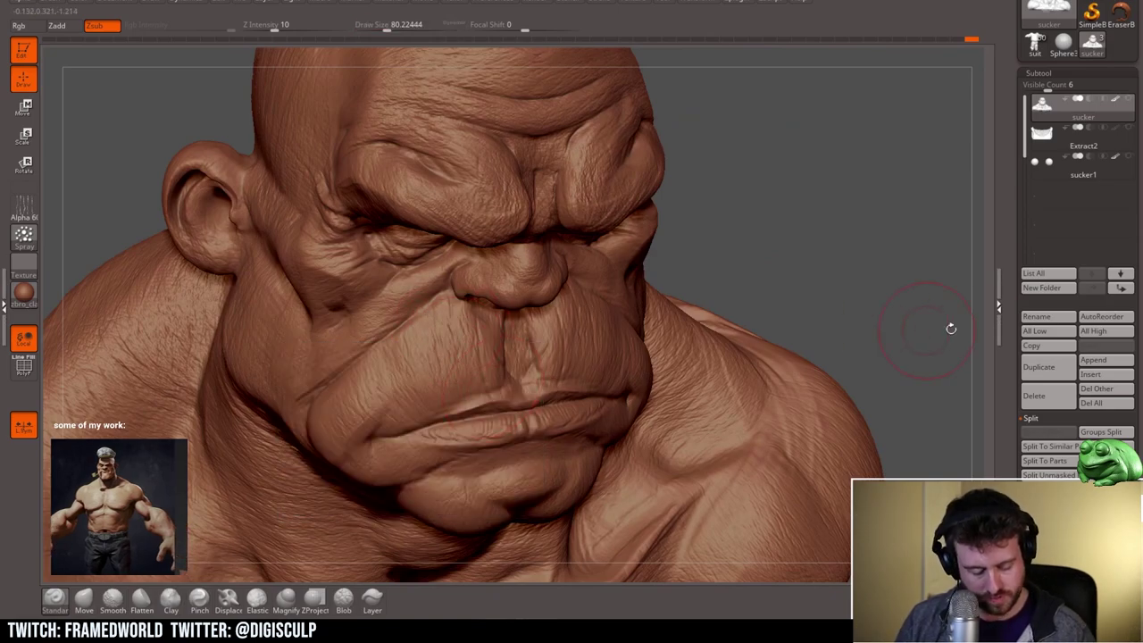
Step: Set the ClayPolish Surface value to 1 and the Edge value to -1 in the sculpt's geometry settings
click(1043, 73)
click(1047, 87)
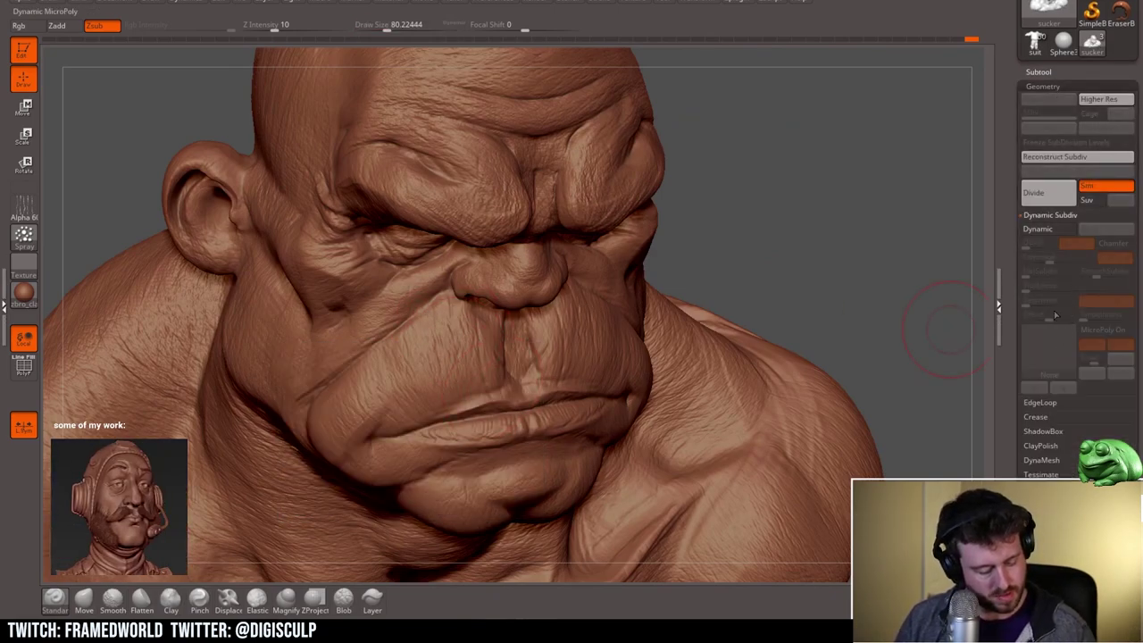
click(1050, 215)
click(1041, 271)
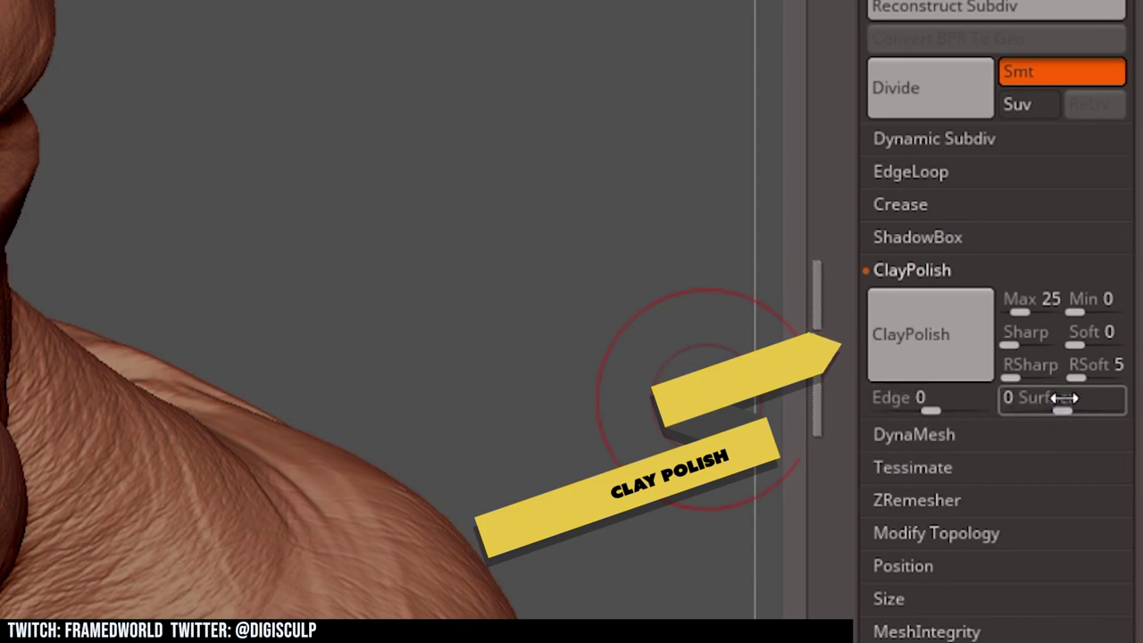
click(1063, 398)
text(1)
click(928, 400)
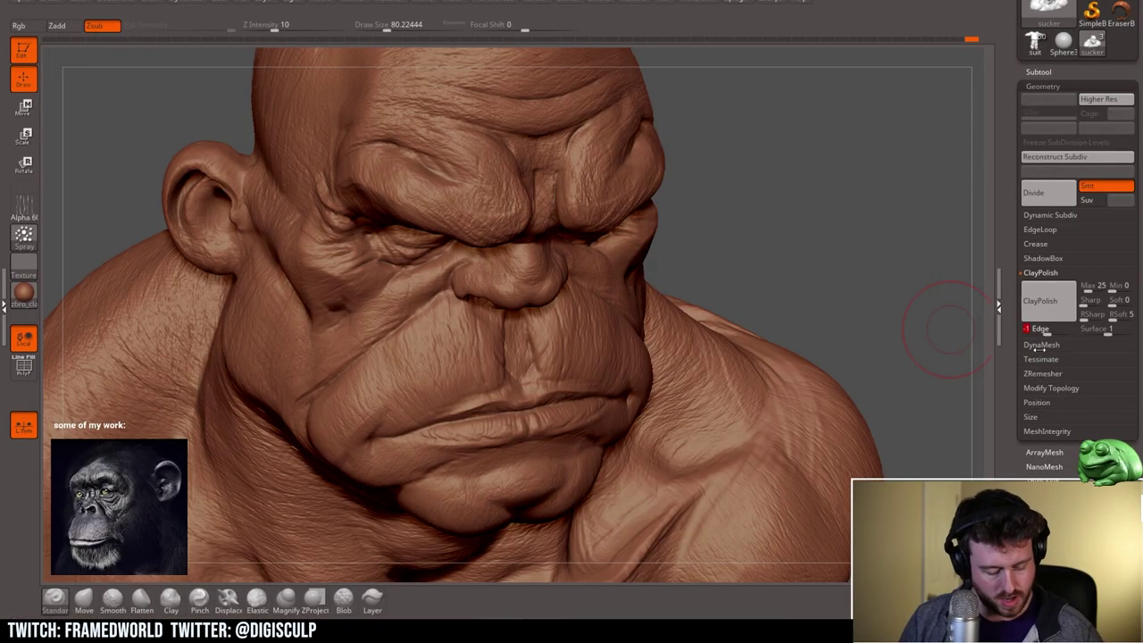
Step: Mask the whole bust by cavity with Blur 2 and Intensity 100
drag(1026, 357, 1027, 264)
click(1038, 488)
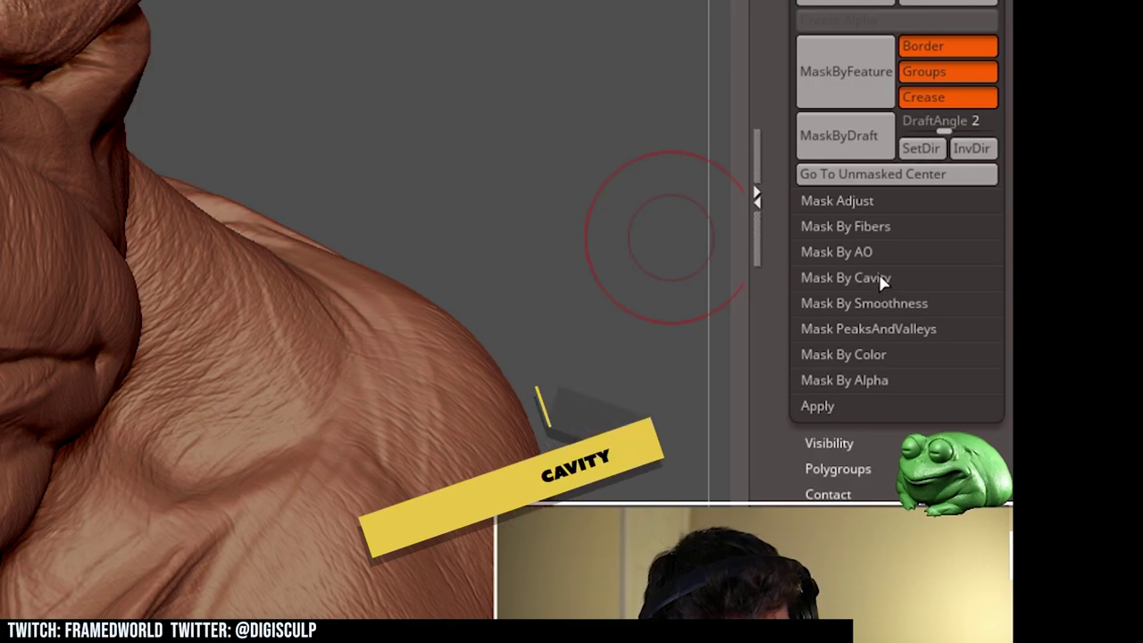
click(881, 280)
click(882, 305)
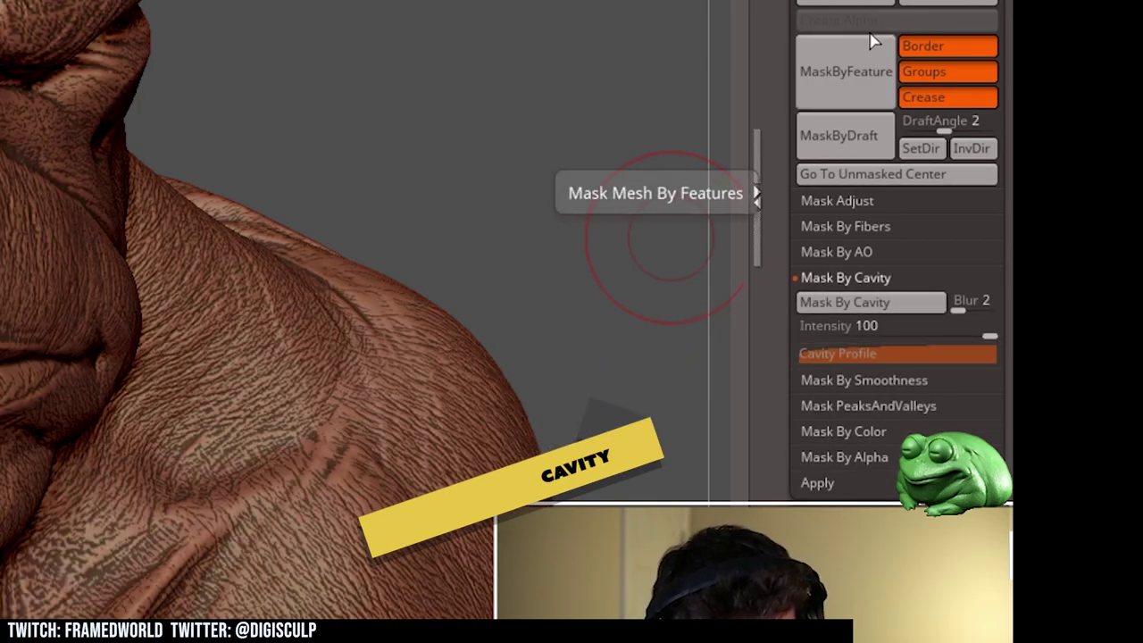
Step: Try ClayPolish with Surface 1 through the cavity mask, clear the mask and check the skin on the face
drag(1077, 41, 1077, 106)
click(1052, 61)
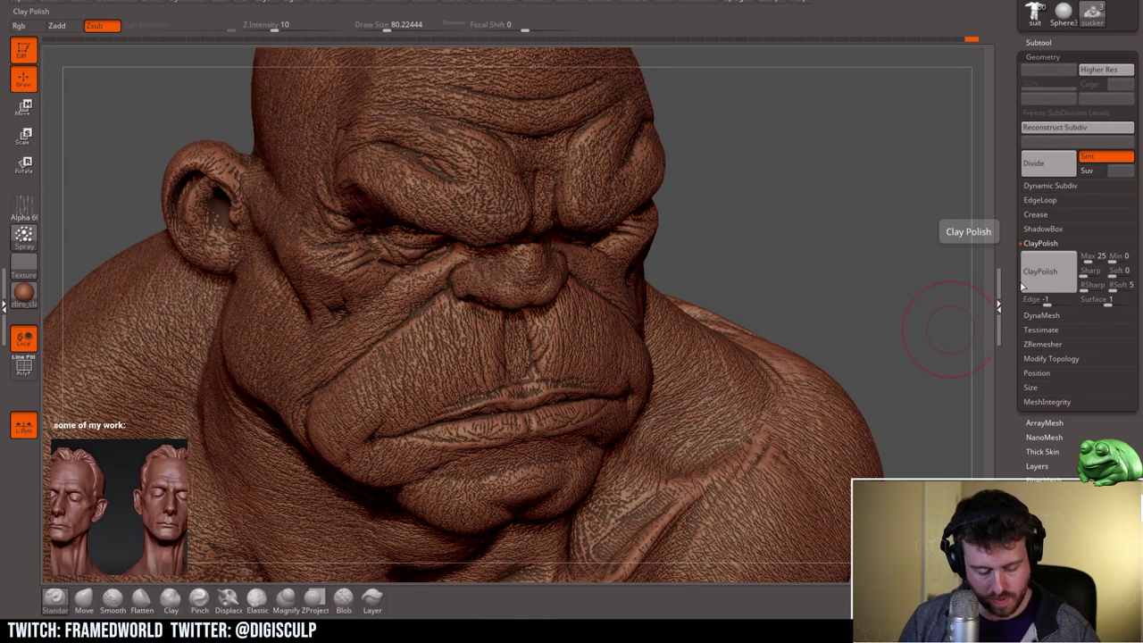
mouse_move(760, 237)
ctrl+mouse_down()
mouse_move(782, 278)
mouse_move(782, 241)
ctrl+mouse_up()
drag(184, 424, 357, 415)
mouse_move(773, 268)
alt+mouse_down()
mouse_move(771, 252)
mouse_move(797, 274)
mouse_move(839, 260)
mouse_move(759, 286)
mouse_move(785, 294)
mouse_move(782, 177)
mouse_move(800, 361)
alt+mouse_up()
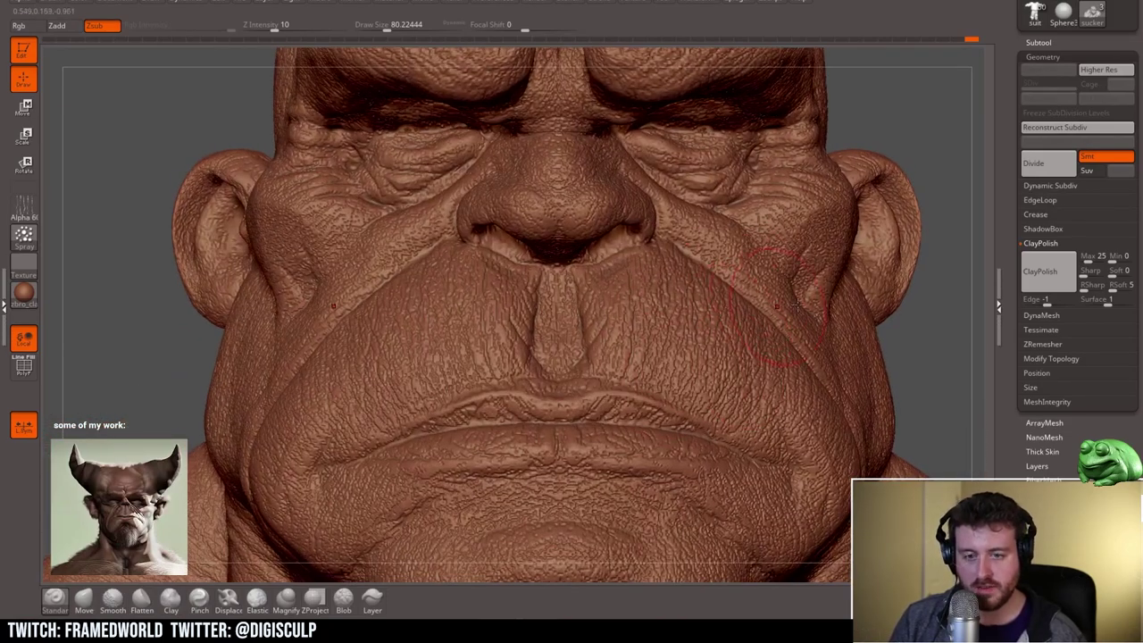
Step: Set the ClayPolish Surface to 0, try that polish on the head and clear the mask
click(1043, 272)
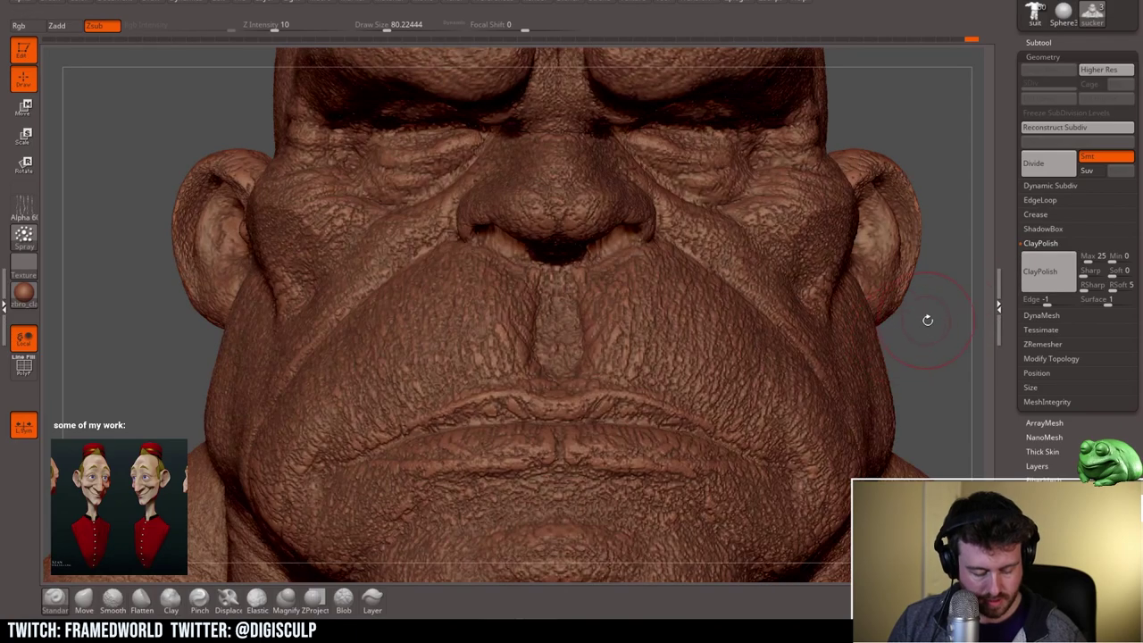
ctrl+click(925, 330)
ctrl+click(924, 333)
ctrl+click(923, 336)
mouse_move(923, 339)
alt+mouse_down()
mouse_move(932, 330)
mouse_move(880, 334)
alt+mouse_up()
ctrl+click(881, 334)
ctrl+click(884, 335)
drag(1100, 295, 1109, 301)
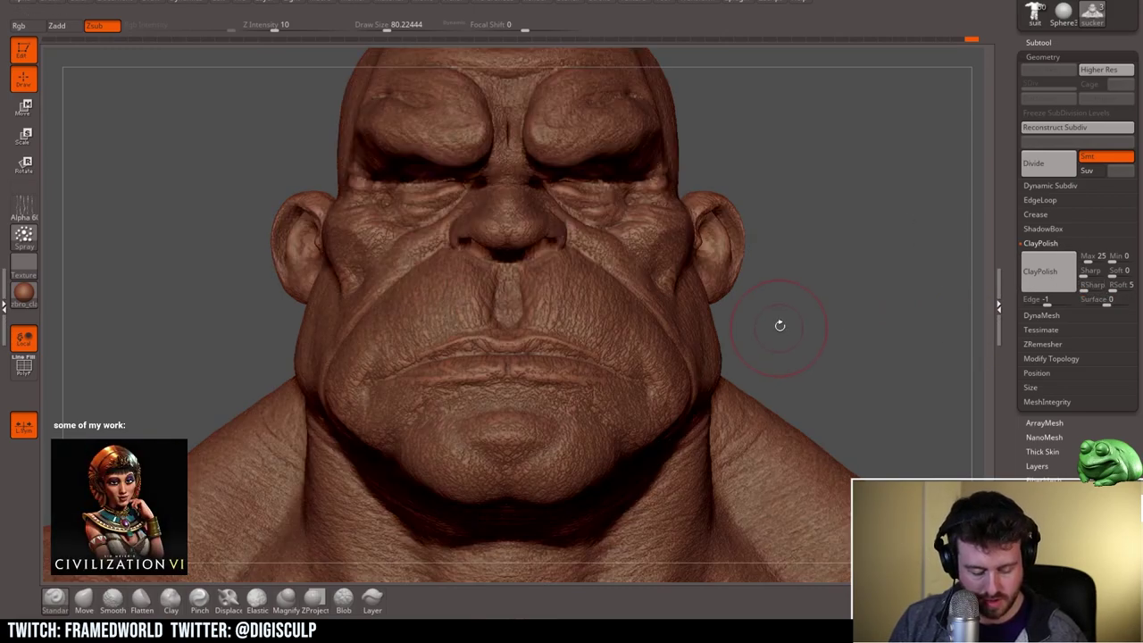
ctrl+drag(778, 326, 804, 331)
drag(902, 323, 870, 357)
alt+drag(138, 408, 102, 432)
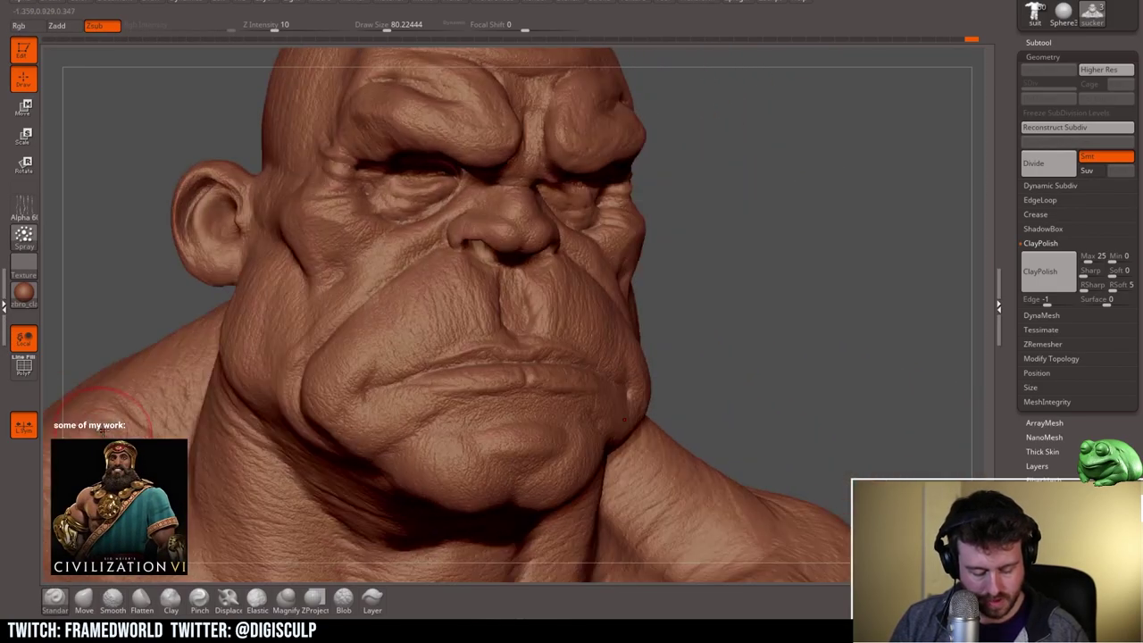
Step: Undo the ClayPolish pass back to the cavity-masked head
mouse_move(675, 298)
mouse_down()
mouse_move(714, 281)
mouse_move(727, 294)
mouse_move(678, 291)
mouse_up()
alt+drag(804, 304, 812, 268)
mouse_move(897, 288)
shift+mouse_down()
mouse_move(907, 295)
mouse_move(750, 253)
mouse_move(754, 233)
mouse_move(786, 244)
mouse_move(732, 401)
shift+mouse_up()
key(s)
mouse_move(765, 240)
mouse_down()
mouse_move(753, 244)
mouse_move(759, 259)
mouse_move(761, 246)
mouse_move(811, 264)
mouse_move(735, 280)
mouse_move(795, 256)
mouse_move(786, 290)
mouse_up()
ctrl+click(780, 287)
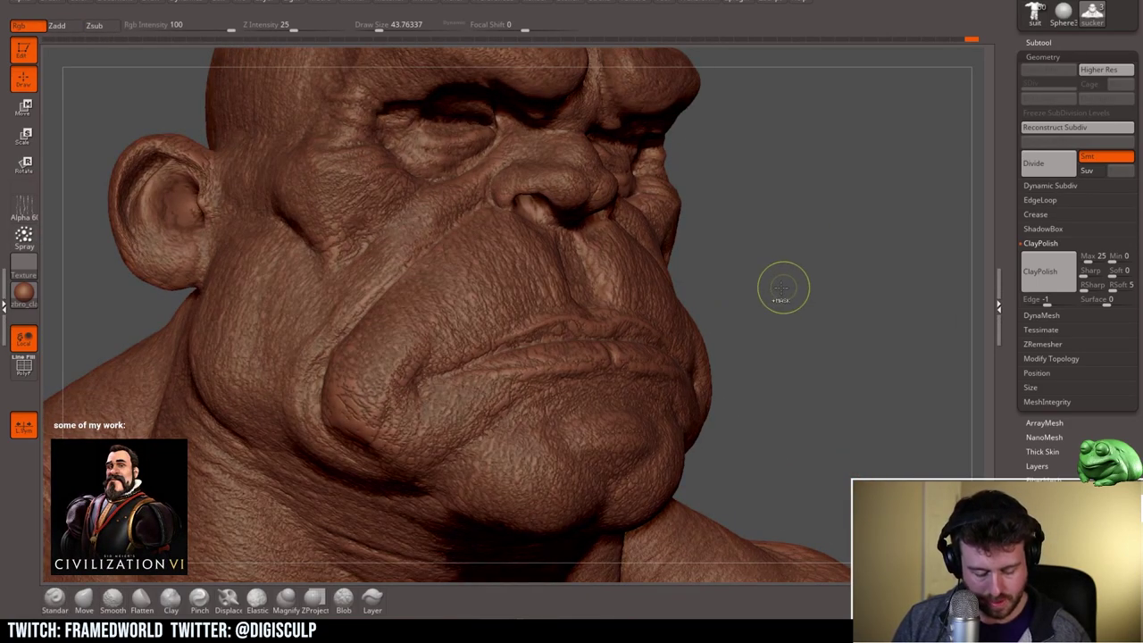
ctrl+click(779, 287)
key(space)
click(601, 326)
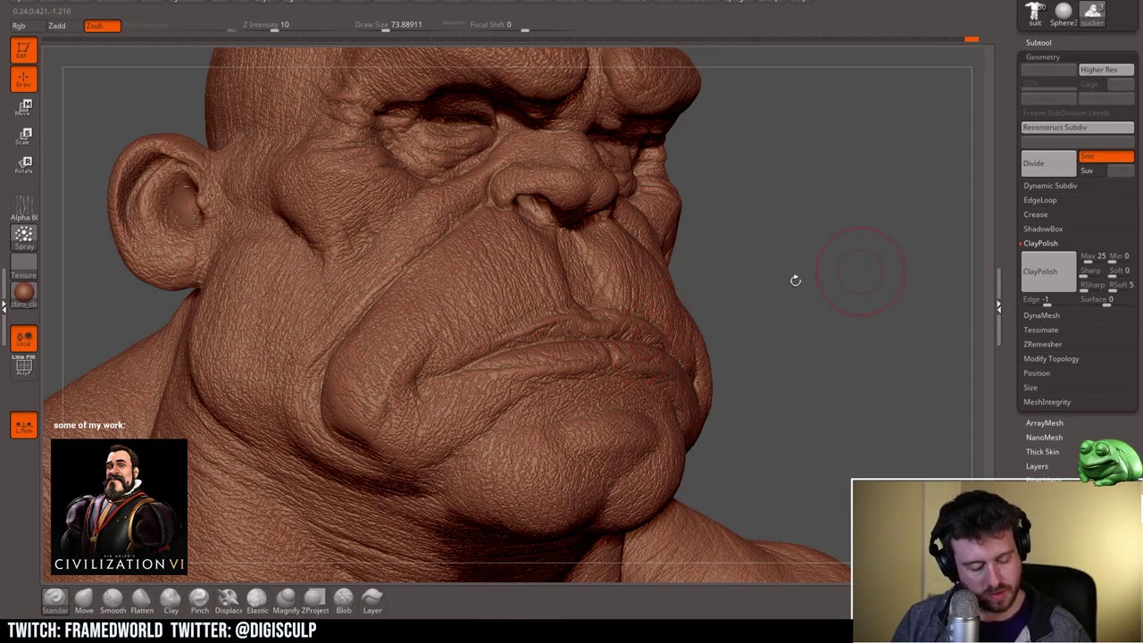
key(ctrl+h)
key(ctrl+i)
Step: Paint extra mask over the lips with a draw size of about 44 and over the eye bags with about 71
key(space)
click(598, 344)
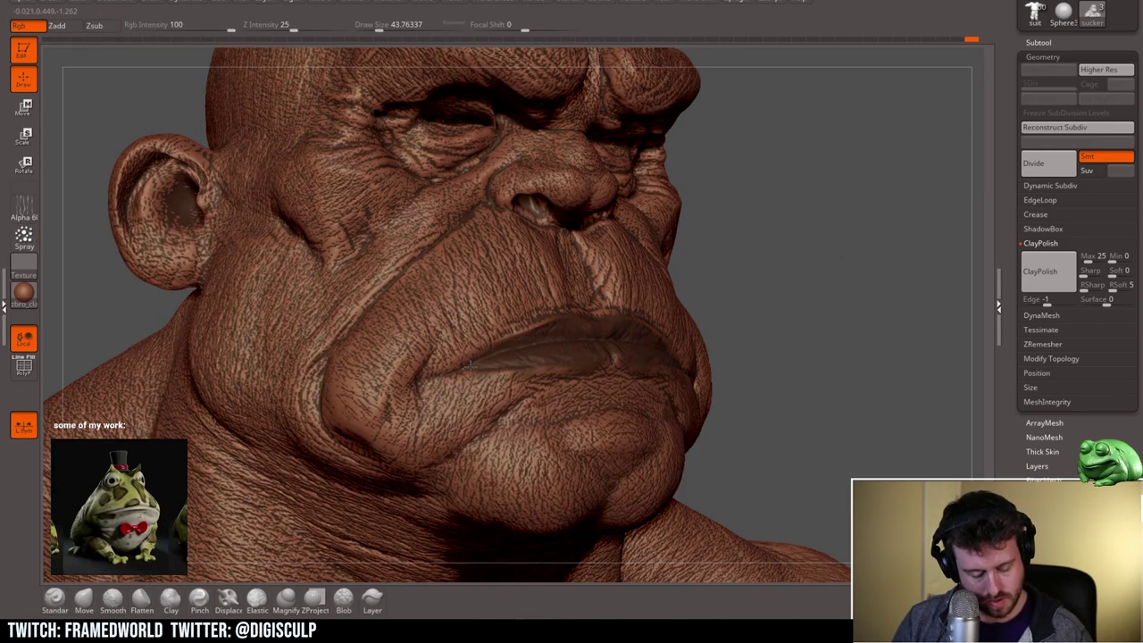
key(space)
click(414, 189)
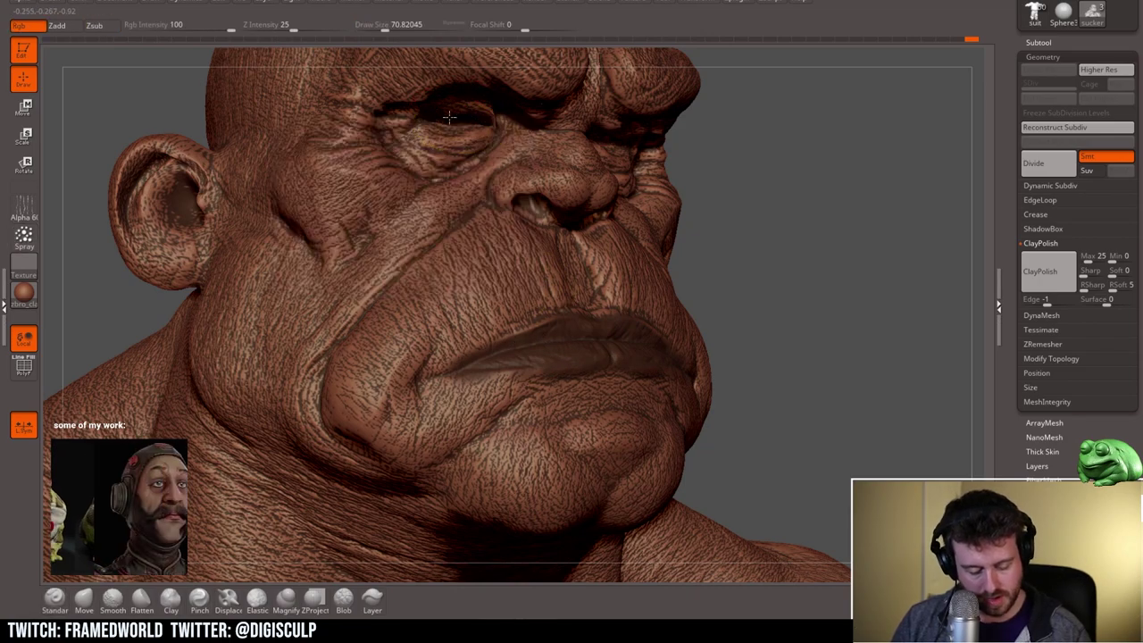
ctrl+drag(430, 148, 460, 107)
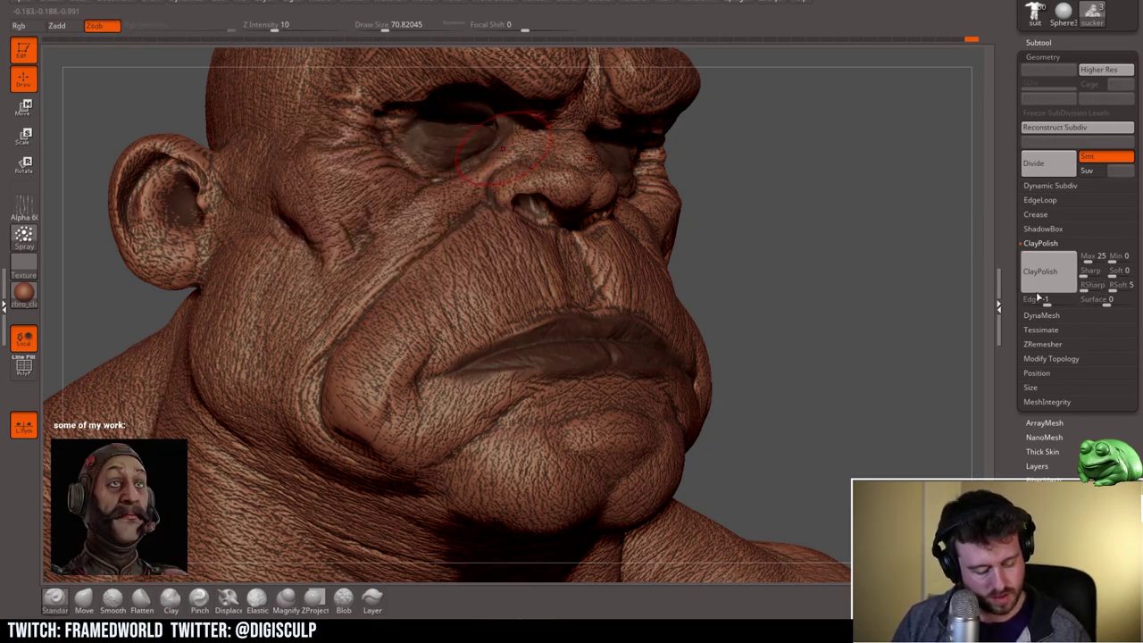
Step: Test ClayPolish around the masked lips and eye bags with Surface 0 and with Surface 1, undoing each pass
mouse_move(765, 323)
ctrl+mouse_down()
mouse_move(793, 344)
mouse_move(860, 302)
mouse_move(770, 313)
mouse_move(804, 343)
ctrl+mouse_up()
key(ctrl+z)
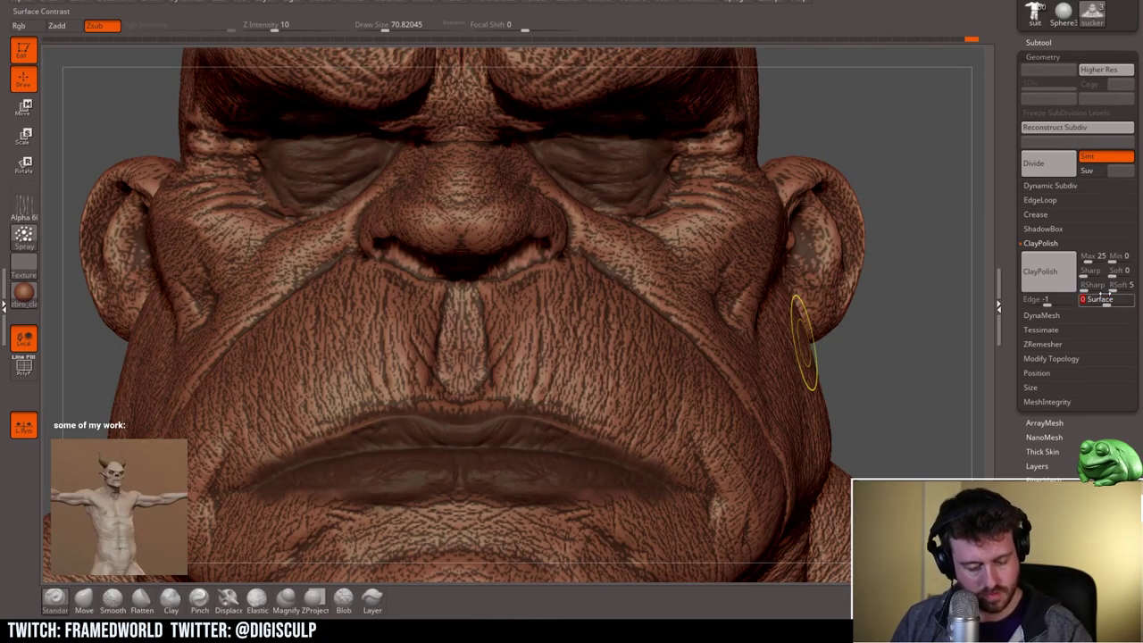
click(1045, 271)
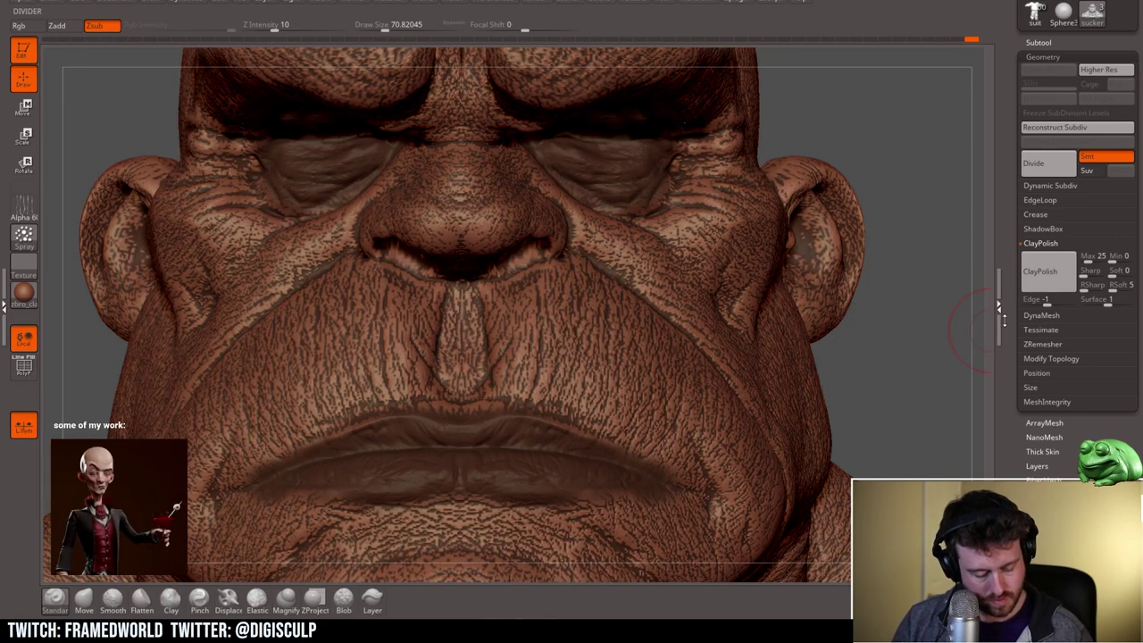
mouse_move(923, 330)
ctrl+mouse_down()
mouse_move(927, 345)
mouse_move(895, 350)
mouse_move(937, 354)
mouse_move(996, 334)
ctrl+mouse_up()
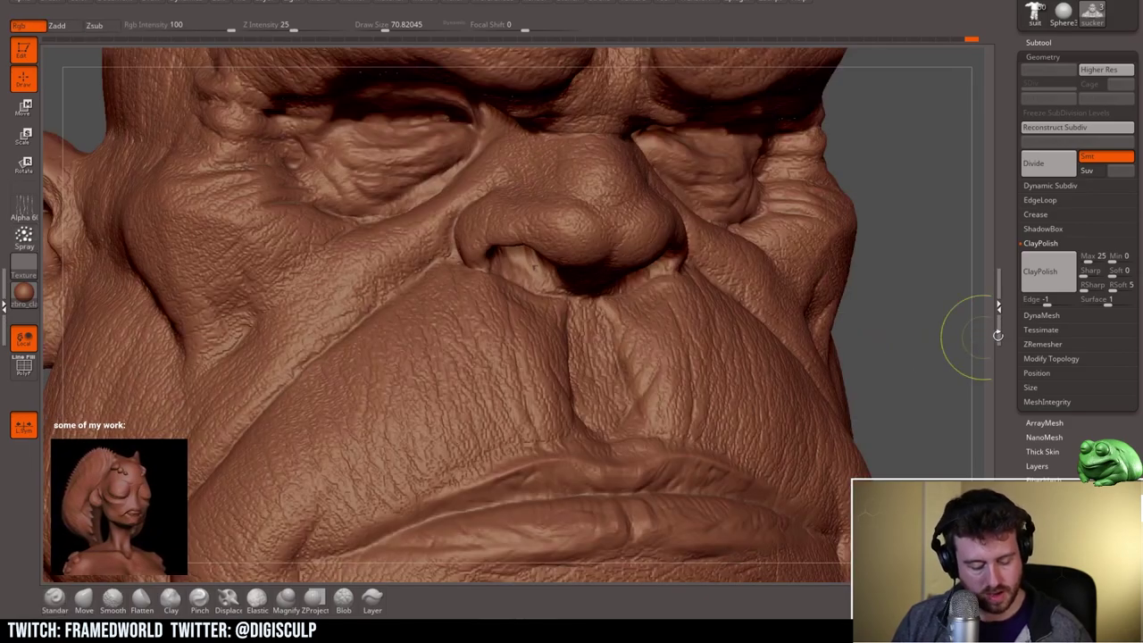
key(ctrl+z)
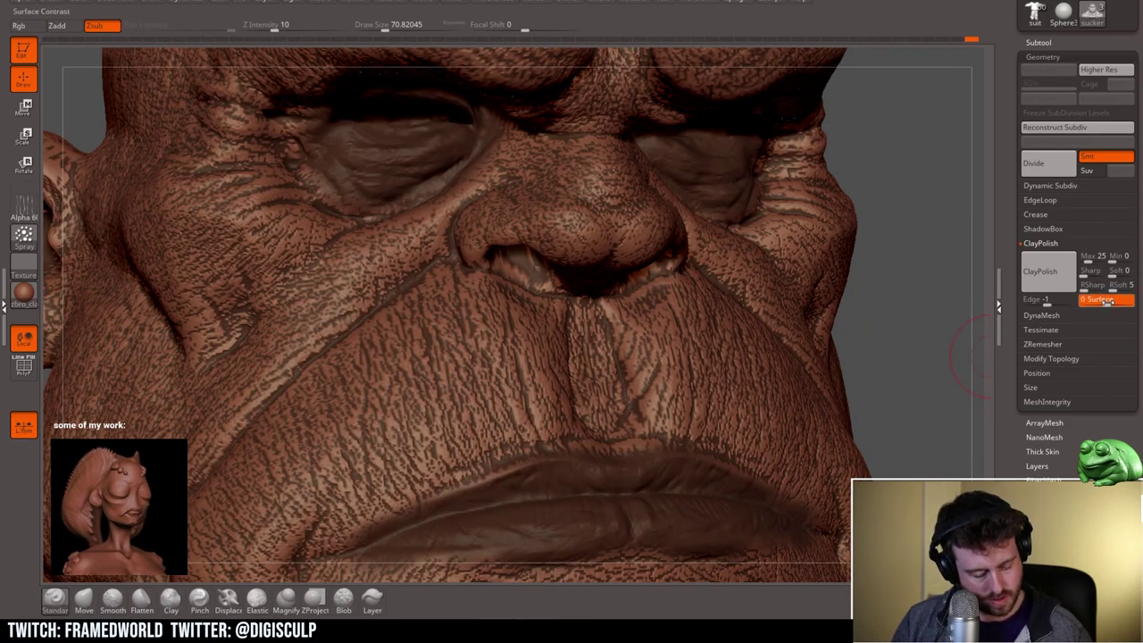
Step: Try ClayPolish with Surface 0, clear the mask and check the face, neck and shoulders
key(ctrl+z)
ctrl+drag(923, 323, 770, 321)
drag(789, 276, 868, 311)
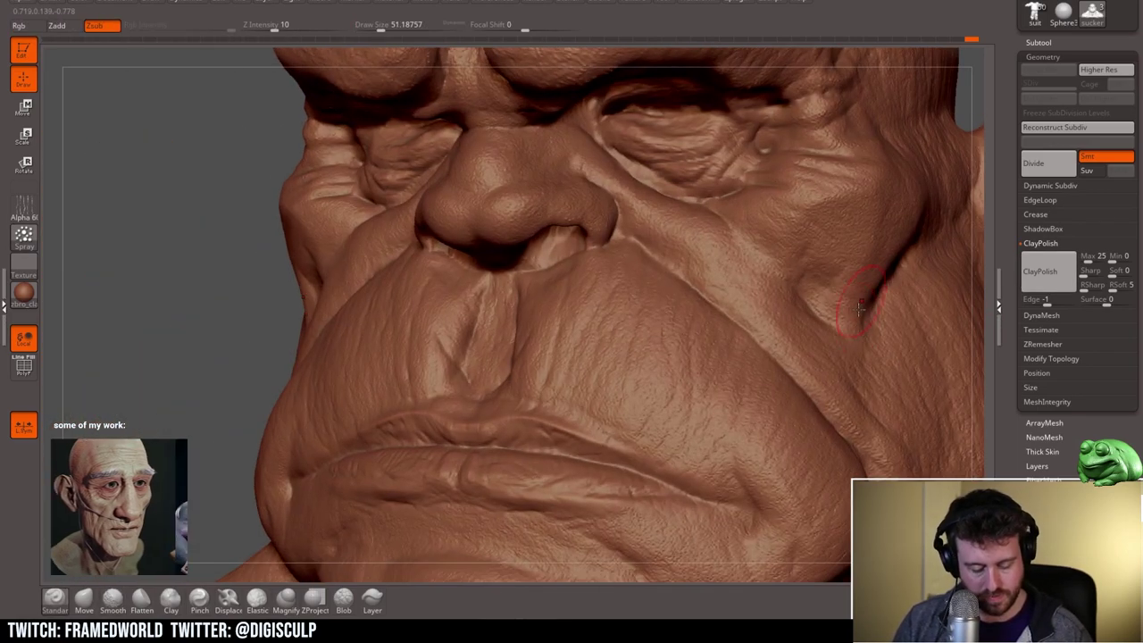
drag(121, 393, 143, 421)
mouse_move(803, 297)
mouse_down()
mouse_move(862, 303)
mouse_move(786, 318)
mouse_move(834, 308)
mouse_move(840, 321)
mouse_move(797, 304)
mouse_up()
mouse_move(230, 389)
mouse_down()
mouse_move(190, 391)
mouse_move(198, 409)
mouse_up()
mouse_move(213, 364)
mouse_down()
mouse_move(214, 268)
mouse_move(182, 259)
mouse_move(193, 239)
mouse_move(241, 270)
mouse_up()
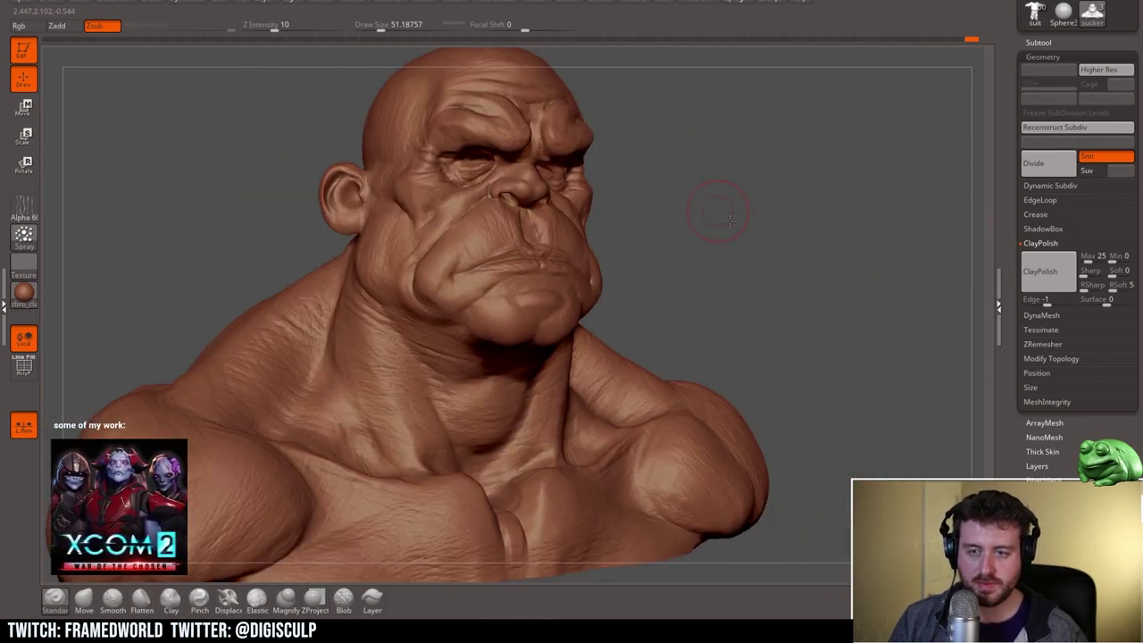
Step: Select the DamStandard brush, step back to the masked state of the head and clear the mask
mouse_move(730, 222)
alt+mouse_down()
mouse_move(773, 252)
mouse_move(801, 244)
mouse_move(775, 240)
mouse_move(778, 276)
mouse_move(789, 242)
alt+mouse_up()
key(b)
key(d)
key(s)
mouse_move(839, 182)
alt+mouse_down()
mouse_move(765, 217)
mouse_move(750, 250)
alt+mouse_up()
mouse_move(714, 291)
alt+mouse_down()
mouse_move(718, 258)
mouse_move(732, 302)
alt+mouse_up()
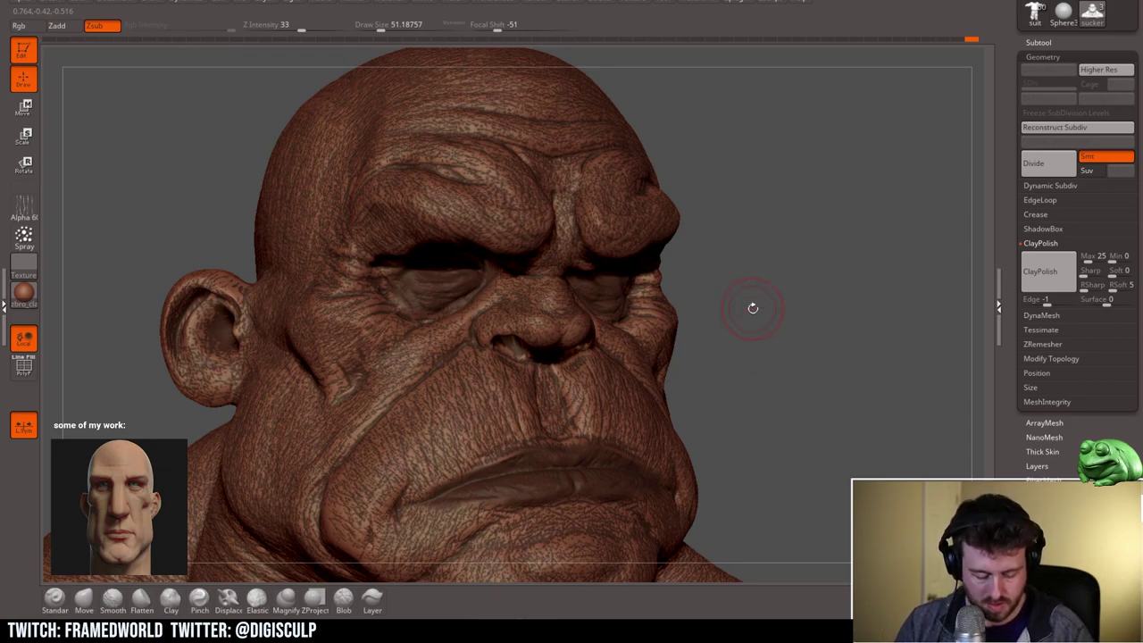
key(w)
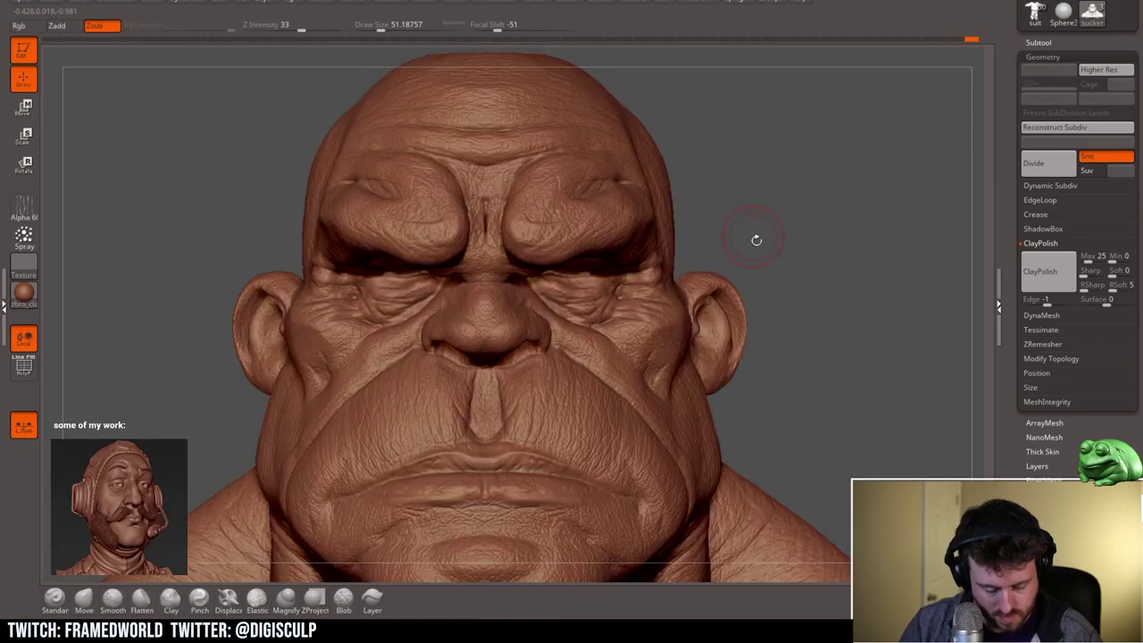
drag(754, 293, 696, 299)
alt+drag(753, 223, 808, 295)
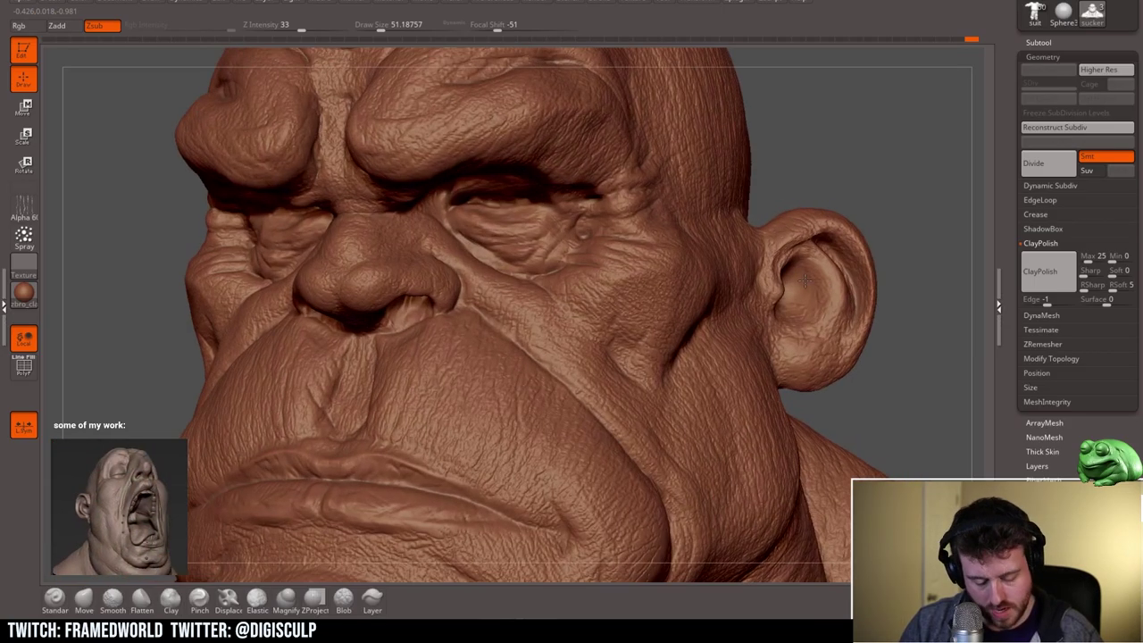
mouse_move(813, 168)
mouse_down()
mouse_move(818, 204)
mouse_move(744, 224)
mouse_move(720, 260)
mouse_move(773, 229)
mouse_move(758, 235)
mouse_move(771, 222)
mouse_move(758, 205)
mouse_move(798, 244)
mouse_move(808, 227)
mouse_up()
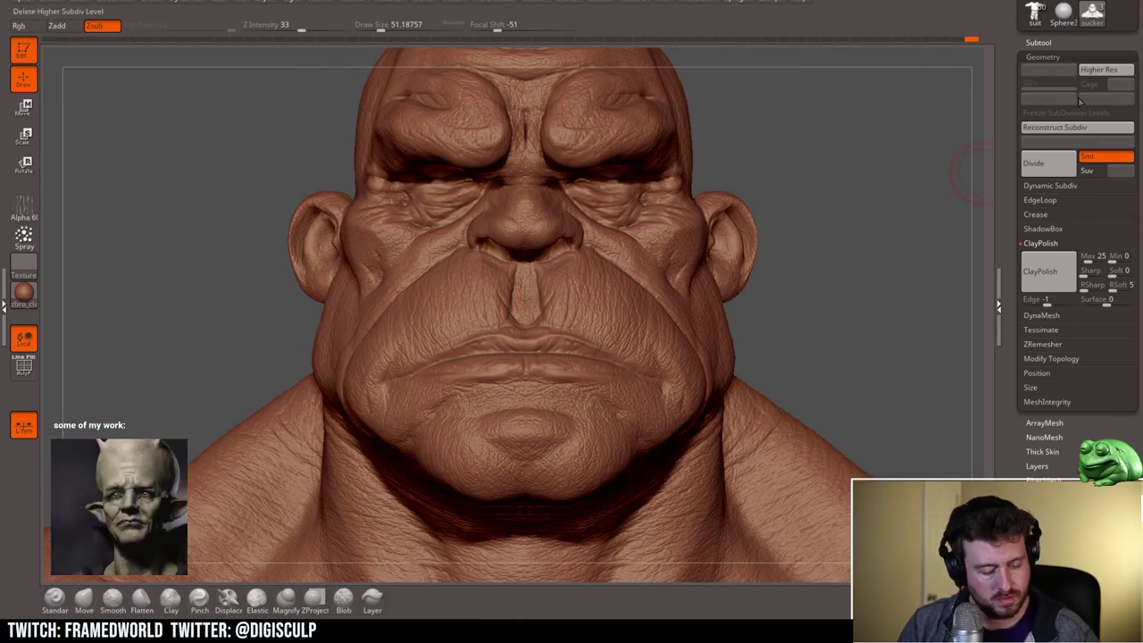
Step: Make all the subtools visible so that the eyes and straps show with the bust
click(1038, 43)
shift+click(1127, 67)
alt+drag(803, 215, 714, 290)
mouse_move(714, 290)
shift+mouse_down()
mouse_move(775, 250)
mouse_move(812, 260)
mouse_move(808, 237)
mouse_move(771, 242)
mouse_move(801, 242)
mouse_move(784, 265)
mouse_move(727, 293)
mouse_move(806, 250)
mouse_move(744, 266)
shift+mouse_up()
Step: Carve creases along the cheek fold and around the jowl with DamStandard at a draw size of about 18
mouse_move(521, 289)
mouse_down()
mouse_move(548, 245)
mouse_move(461, 360)
mouse_up()
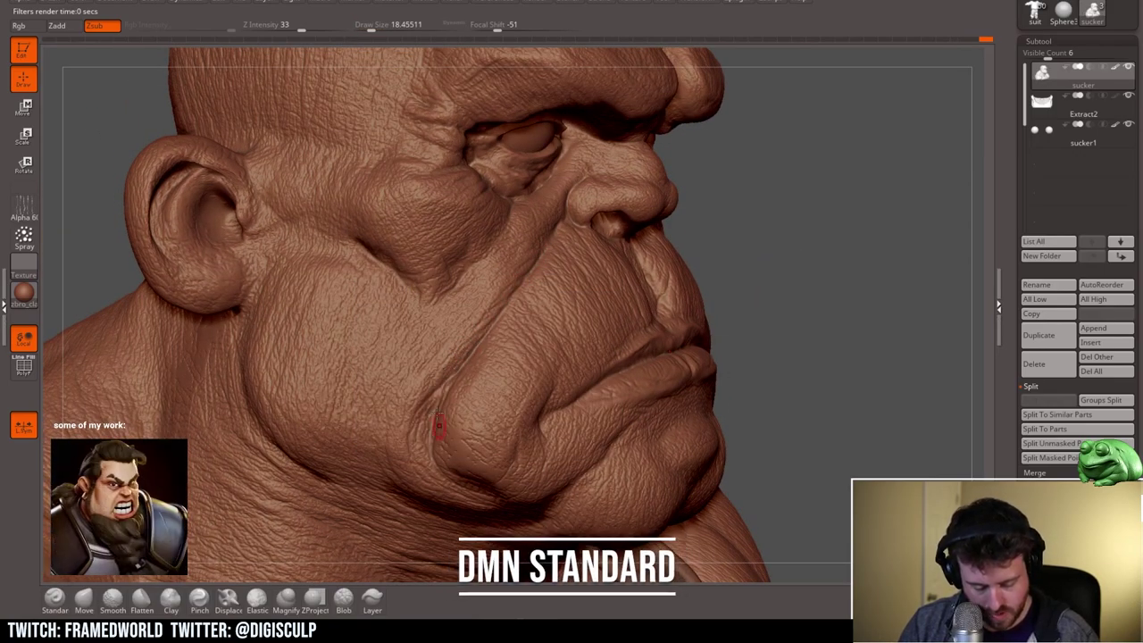
alt+drag(813, 302, 844, 225)
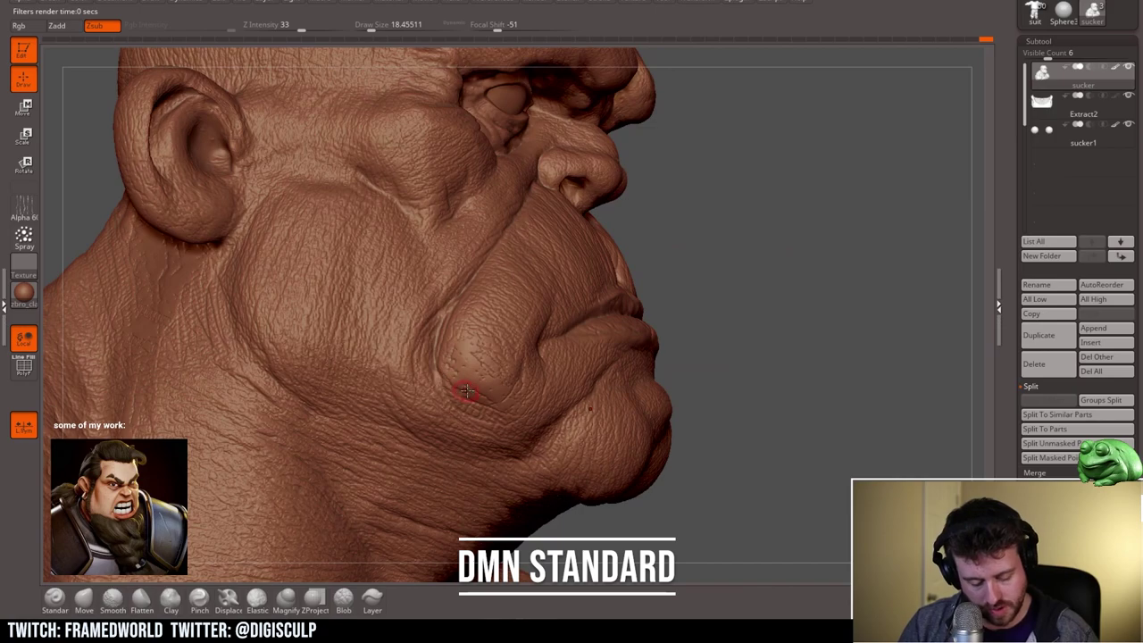
drag(468, 396, 451, 368)
drag(817, 290, 743, 290)
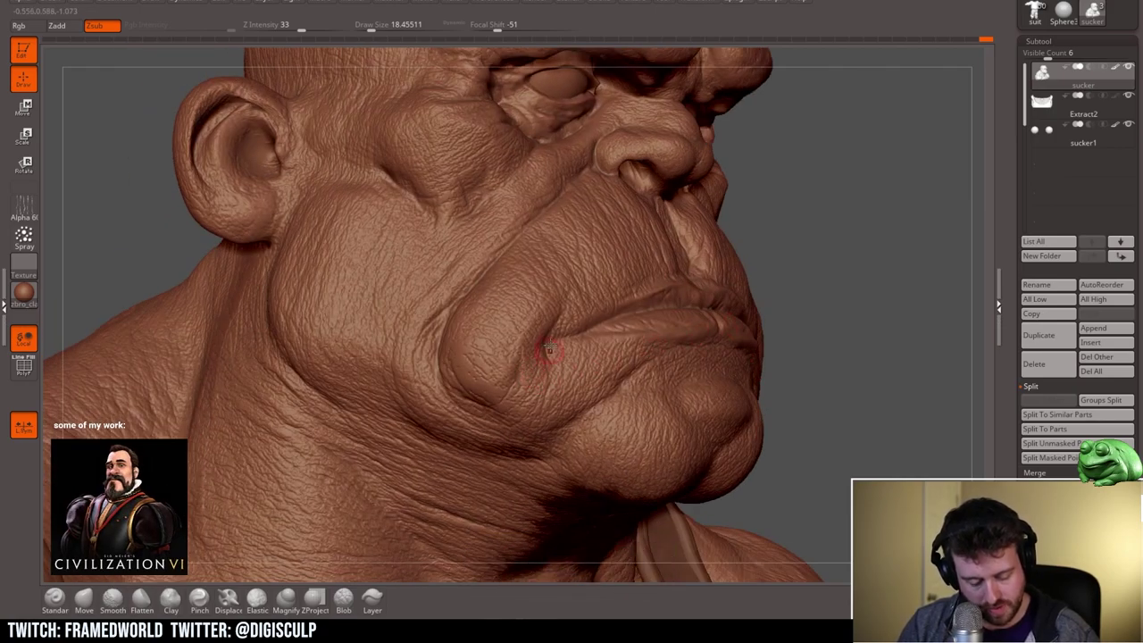
Step: Carve finer wrinkles around the mouth corner, jowl and chin with a draw size of about 13
mouse_move(826, 308)
mouse_down()
mouse_move(714, 308)
mouse_move(755, 312)
mouse_up()
key(space)
drag(669, 359, 664, 359)
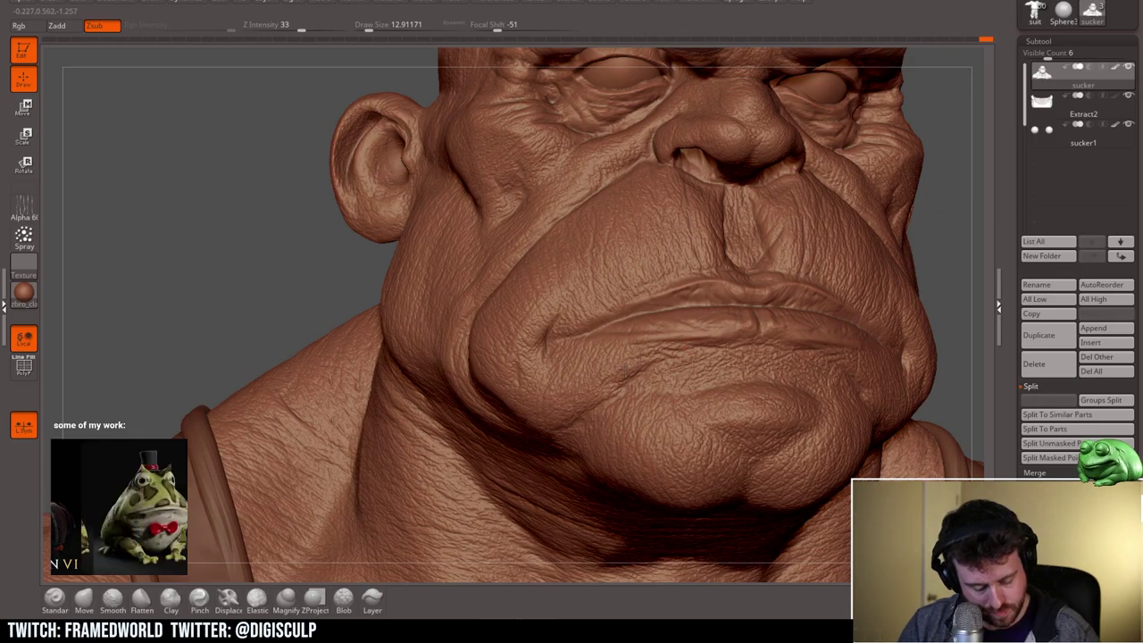
drag(957, 256, 810, 239)
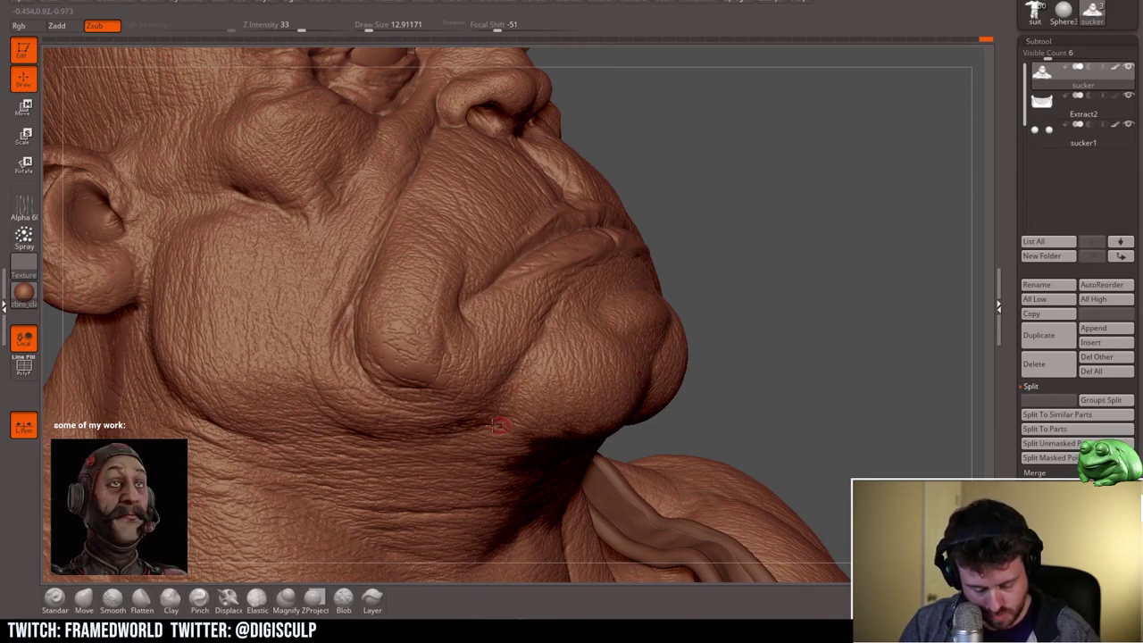
mouse_move(827, 288)
right_down()
mouse_move(903, 258)
mouse_move(832, 282)
right_up()
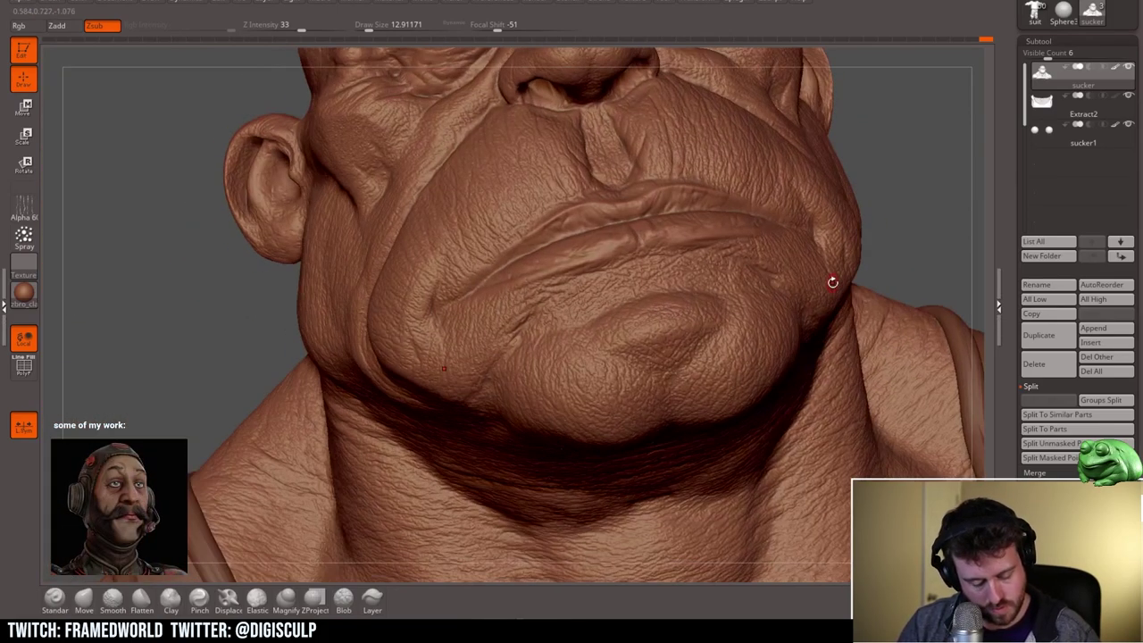
drag(681, 363, 711, 338)
mouse_move(917, 214)
mouse_down()
mouse_move(909, 229)
mouse_move(850, 198)
mouse_move(868, 260)
mouse_up()
Step: Cut very fine creases around the chin and lips with a draw size of about 7.5
key(space)
drag(572, 428, 561, 428)
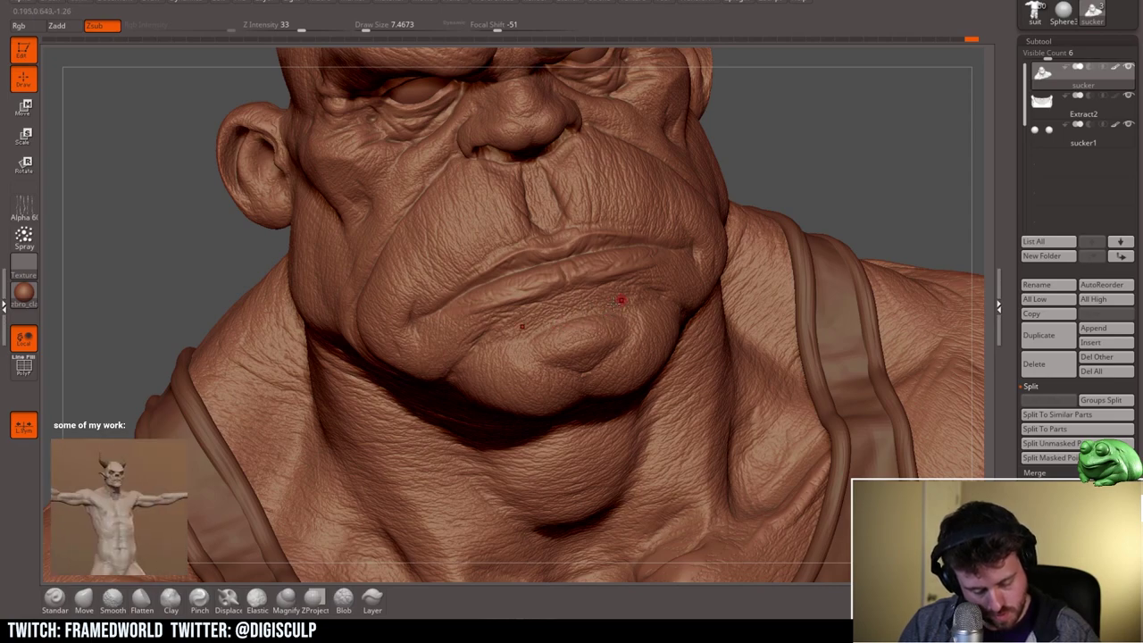
mouse_move(853, 201)
alt+mouse_down()
mouse_move(776, 205)
mouse_move(725, 232)
mouse_move(735, 270)
alt+mouse_up()
right_drag(754, 242, 542, 326)
drag(817, 169, 832, 210)
mouse_move(785, 247)
alt+mouse_down()
mouse_move(712, 243)
mouse_move(702, 250)
mouse_move(740, 253)
mouse_move(656, 274)
alt+mouse_up()
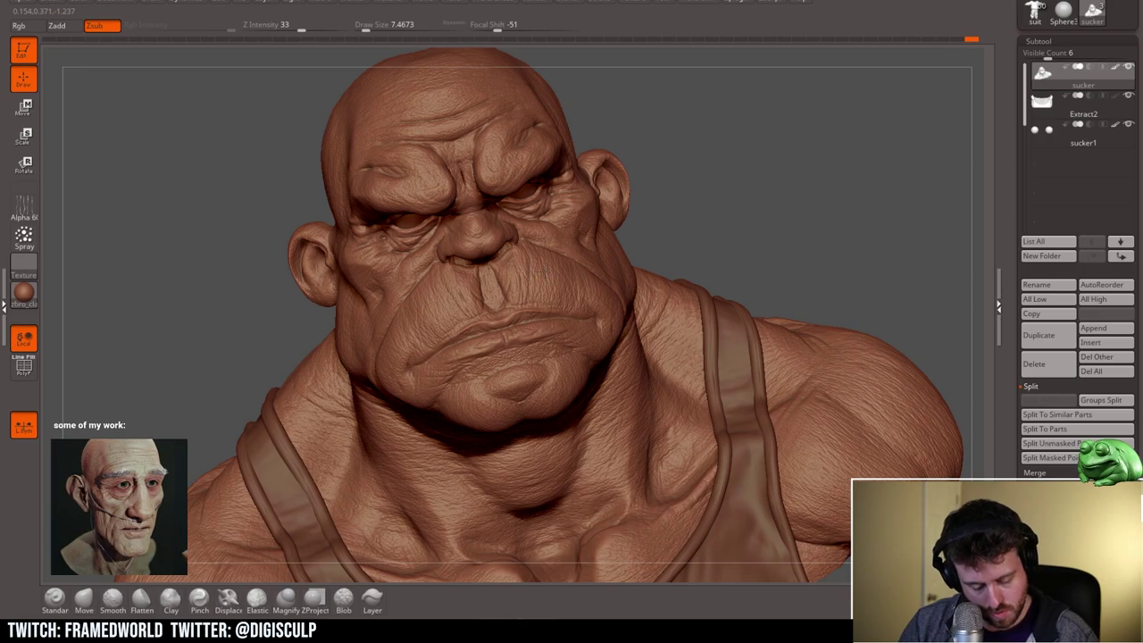
Step: Carve broader creases across the face with DamStandard at a draw size of about 22
mouse_move(734, 218)
mouse_down()
mouse_move(768, 212)
mouse_move(700, 243)
mouse_move(703, 186)
mouse_move(741, 188)
mouse_move(746, 232)
mouse_up()
key(space)
mouse_move(554, 239)
mouse_down()
mouse_move(538, 241)
mouse_move(556, 256)
mouse_up()
key(space)
key(space)
drag(929, 228, 805, 266)
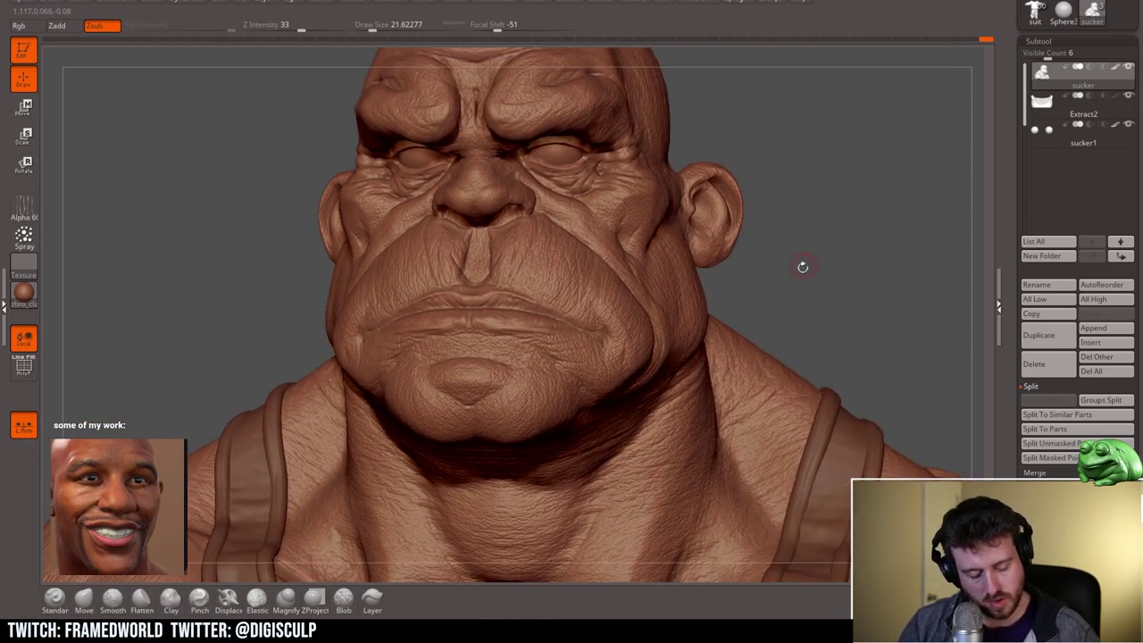
Step: Carve creases between the brows and on the upper face with a draw size of about 16
ctrl+right_drag(776, 264, 723, 302)
drag(884, 116, 750, 217)
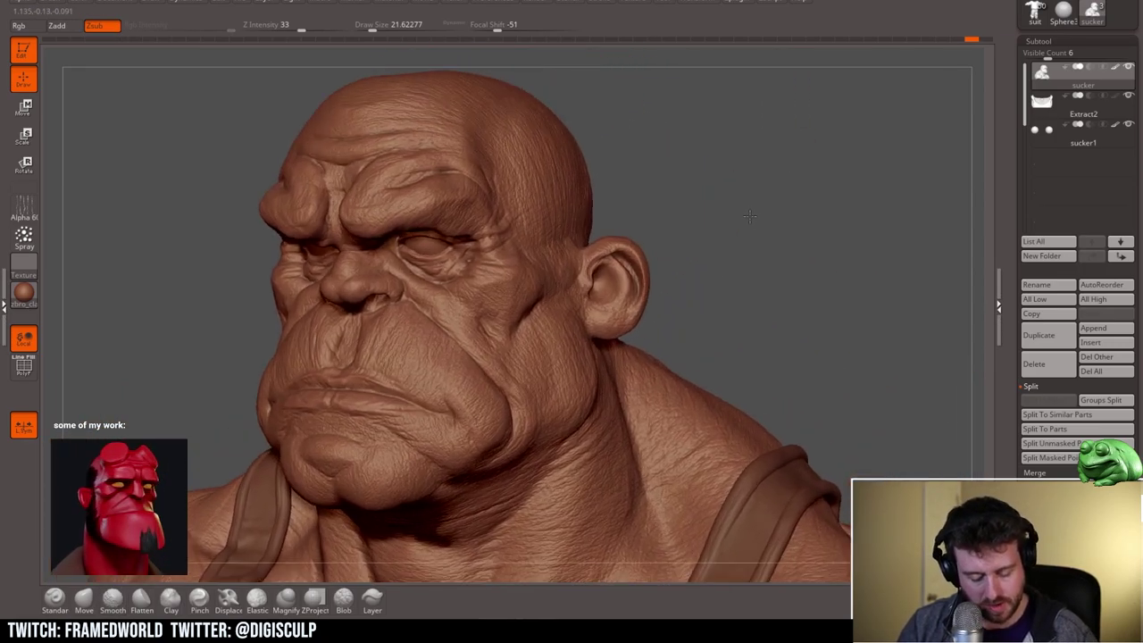
ctrl+right_drag(750, 217, 768, 174)
drag(696, 174, 787, 170)
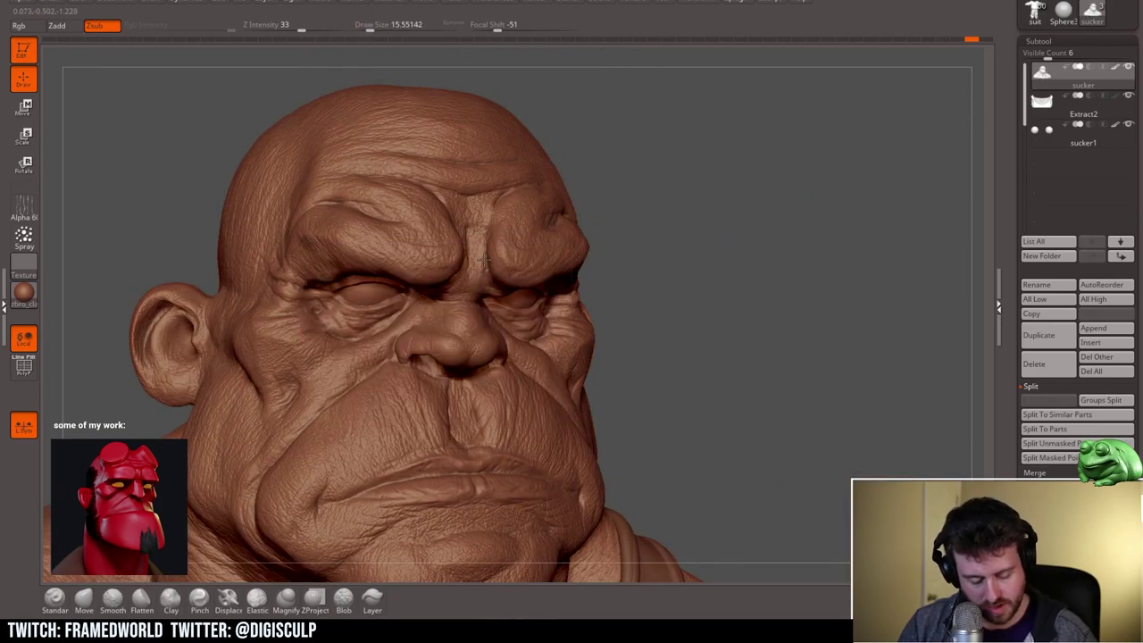
drag(703, 155, 607, 169)
Step: Switch to the ClayBuildup brush, show the Geometry settings, and build up the brow area with a draw size of about 62
key(b)
key(c)
key(b)
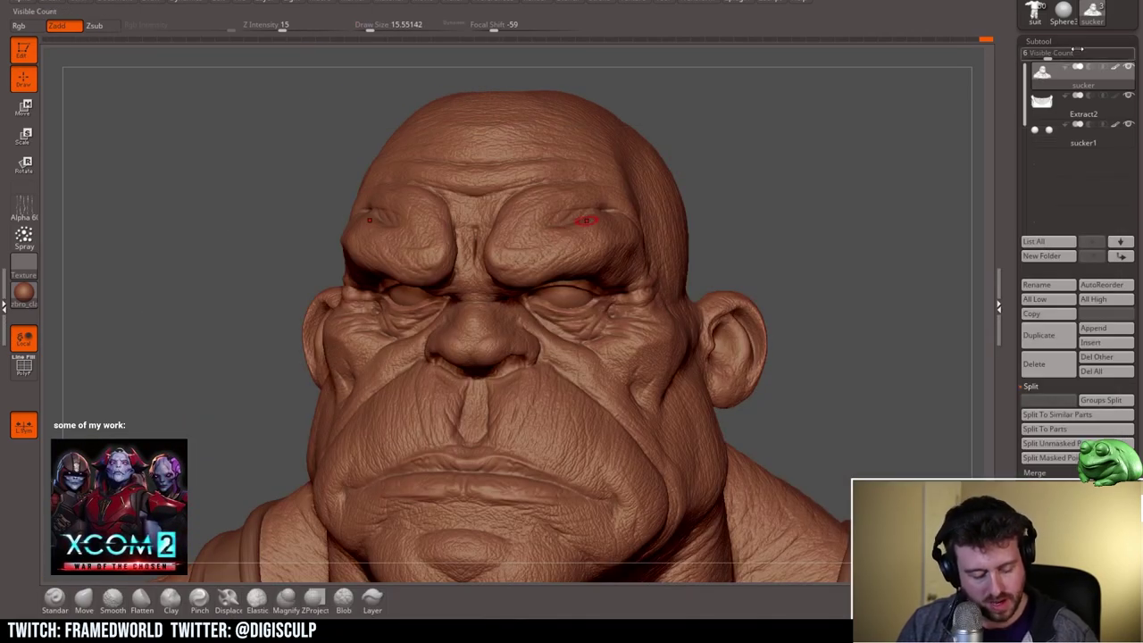
click(1059, 43)
click(1061, 56)
key(s)
click(510, 253)
key(s)
click(503, 268)
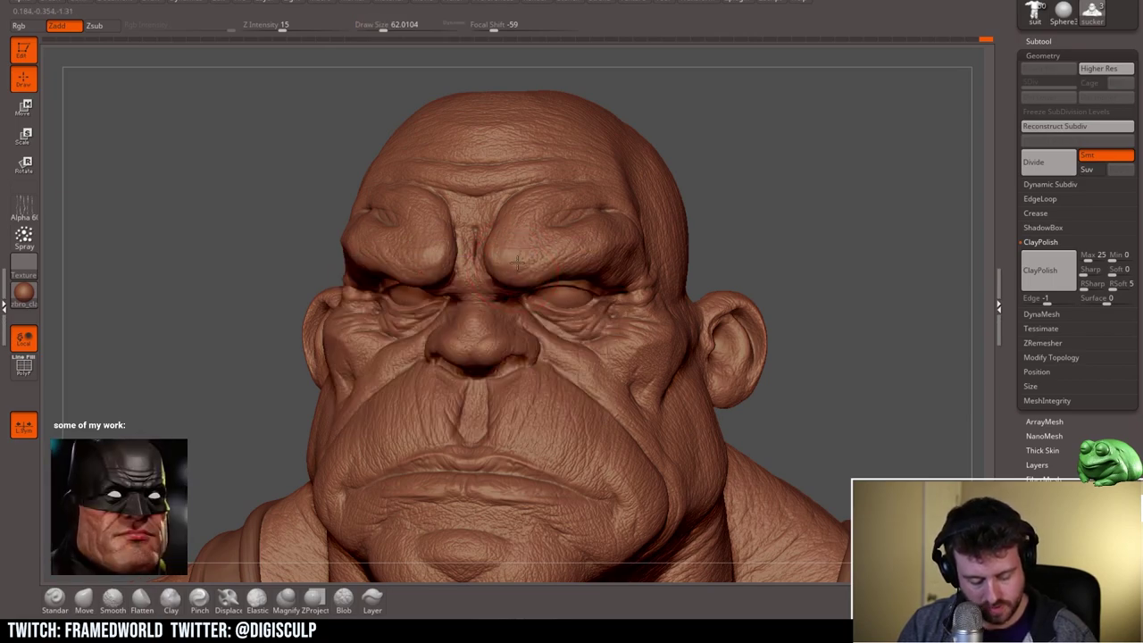
Step: Build up the nose and the forms around it with a draw size of about 27
mouse_move(742, 182)
mouse_down()
mouse_move(778, 175)
mouse_move(759, 134)
mouse_up()
key(space)
click(596, 300)
mouse_move(648, 227)
mouse_down()
mouse_move(758, 214)
mouse_move(759, 268)
mouse_up()
drag(660, 219, 772, 250)
mouse_move(773, 250)
mouse_down()
mouse_move(783, 188)
mouse_move(770, 191)
mouse_up()
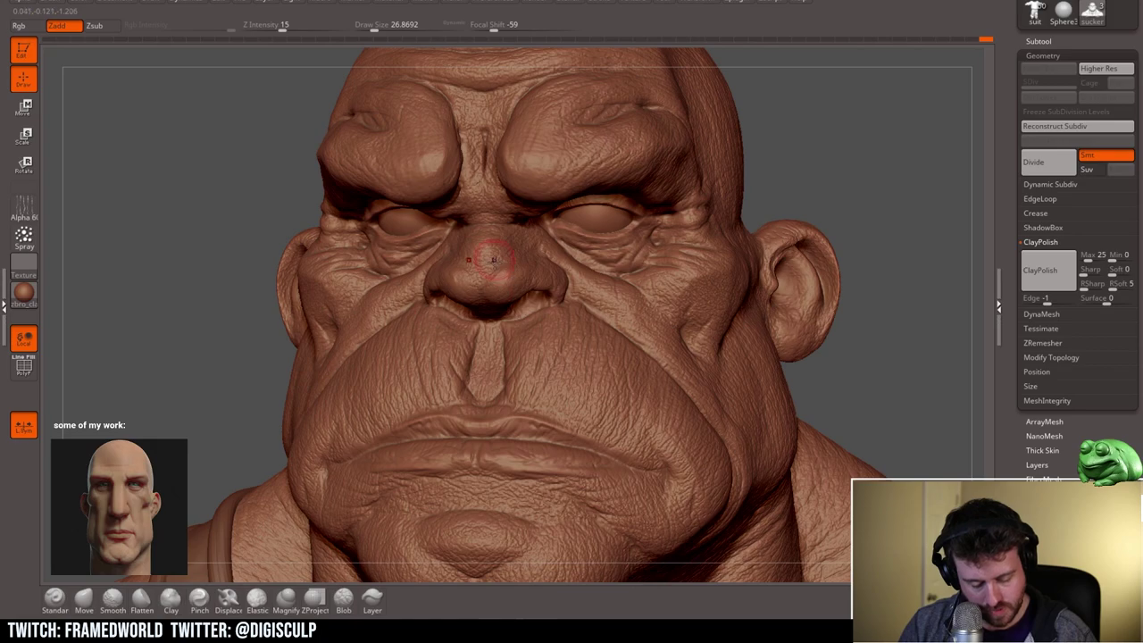
Step: Build up the folds of the eye bags with a draw size of about 12
mouse_move(795, 185)
mouse_down()
mouse_move(779, 189)
mouse_move(804, 192)
mouse_up()
alt+drag(803, 192, 695, 232)
alt+right_drag(695, 232, 814, 213)
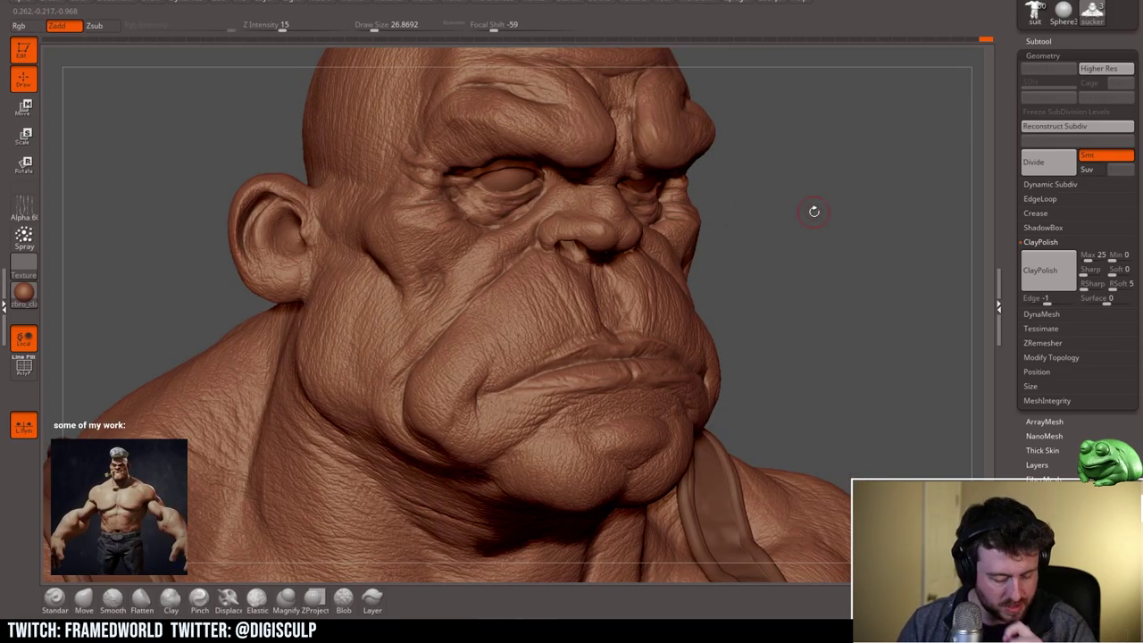
key(s)
drag(505, 205, 500, 208)
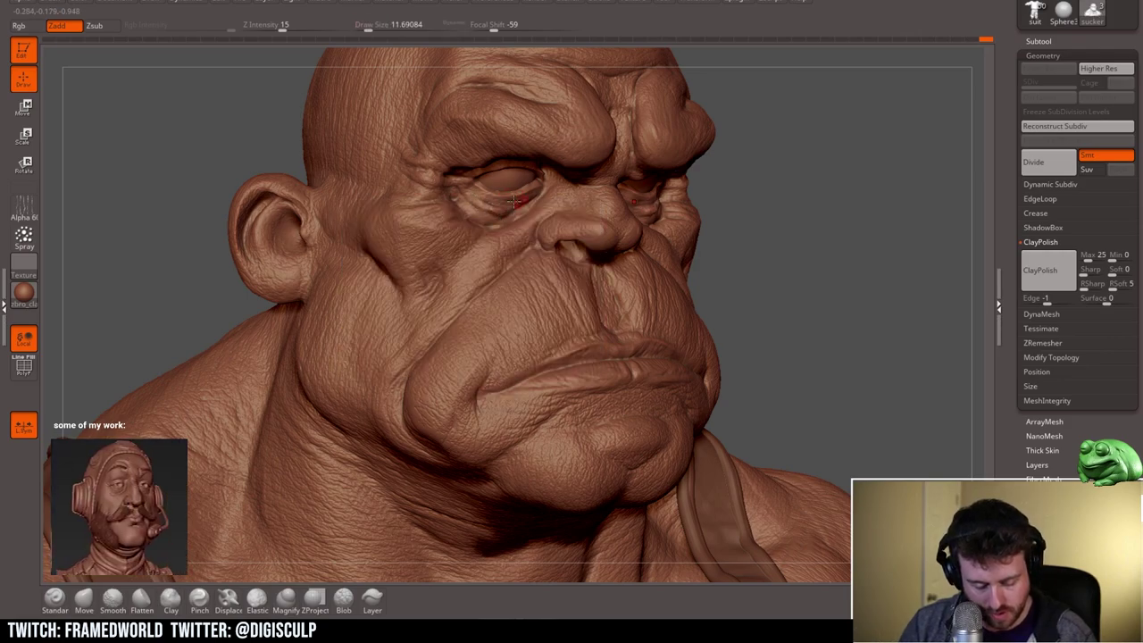
Step: Add fine wrinkle ridges under the eyes and out toward the temples with a draw size of about 7.5
shift+right_drag(749, 184, 783, 171)
key(s)
drag(690, 196, 663, 205)
mouse_move(835, 149)
ctrl+right_down()
mouse_move(824, 153)
mouse_move(855, 155)
mouse_move(766, 168)
mouse_move(759, 223)
ctrl+right_up()
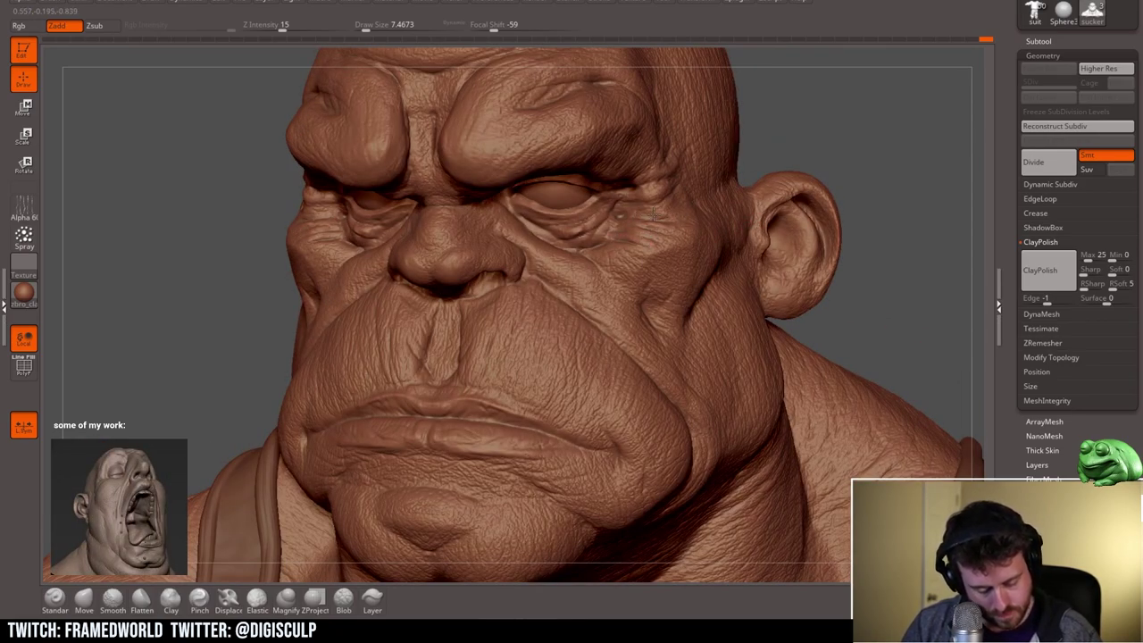
ctrl+right_drag(836, 122, 720, 173)
drag(719, 171, 622, 226)
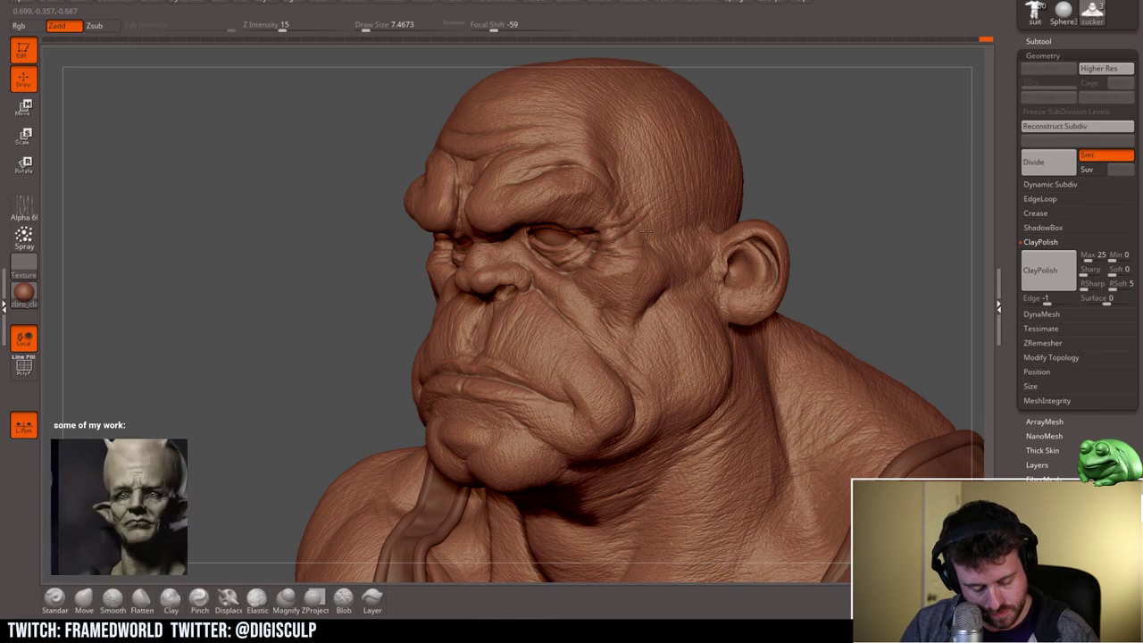
alt+drag(837, 164, 679, 183)
mouse_move(678, 183)
mouse_down()
mouse_move(858, 183)
mouse_move(808, 174)
mouse_move(763, 202)
mouse_move(806, 173)
mouse_move(864, 169)
mouse_up()
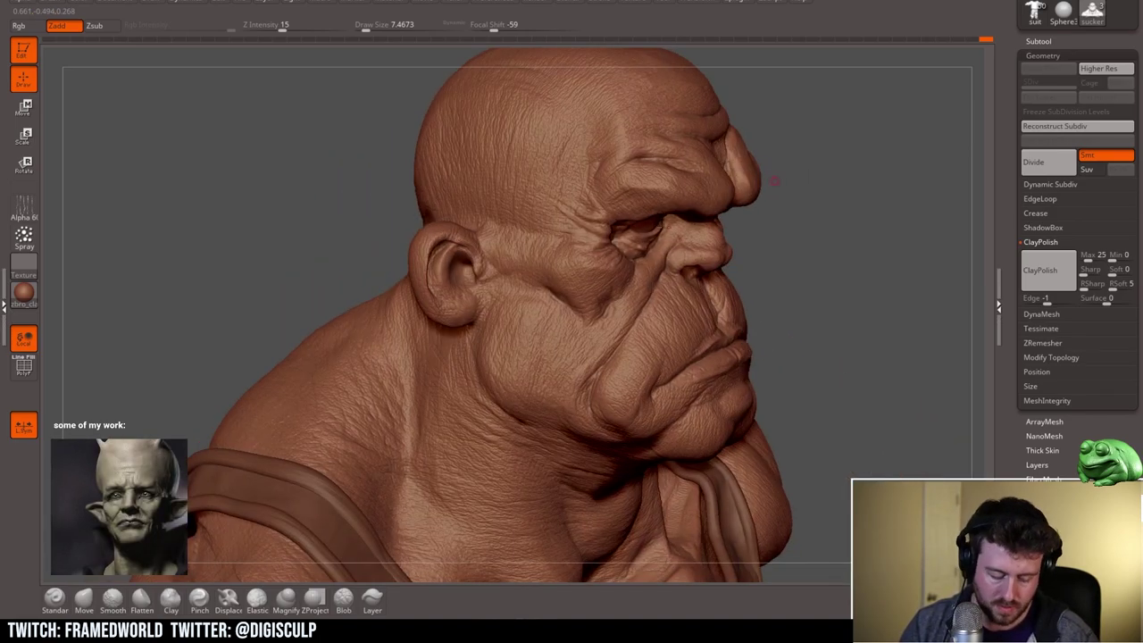
Step: Switch back to DamStandard and carve creases on the cheek in front of the ear with a draw size of about 16
key(space)
click(601, 314)
mouse_move(868, 216)
mouse_down()
mouse_move(761, 212)
mouse_move(650, 231)
mouse_up()
key(2)
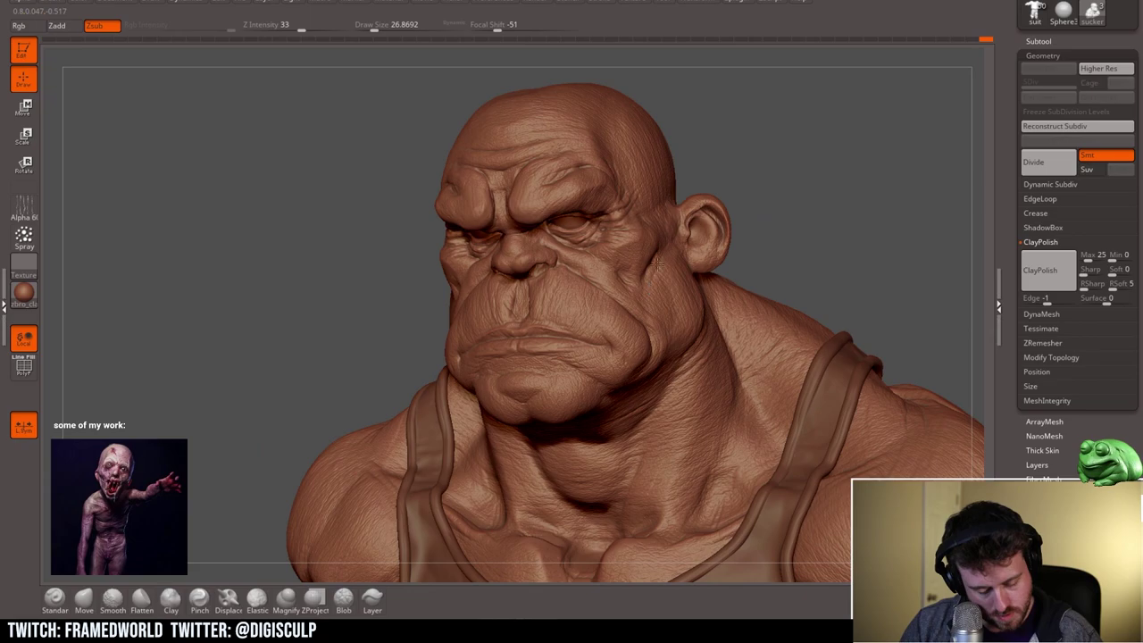
drag(821, 206, 897, 210)
key(space)
click(737, 313)
drag(816, 227, 727, 223)
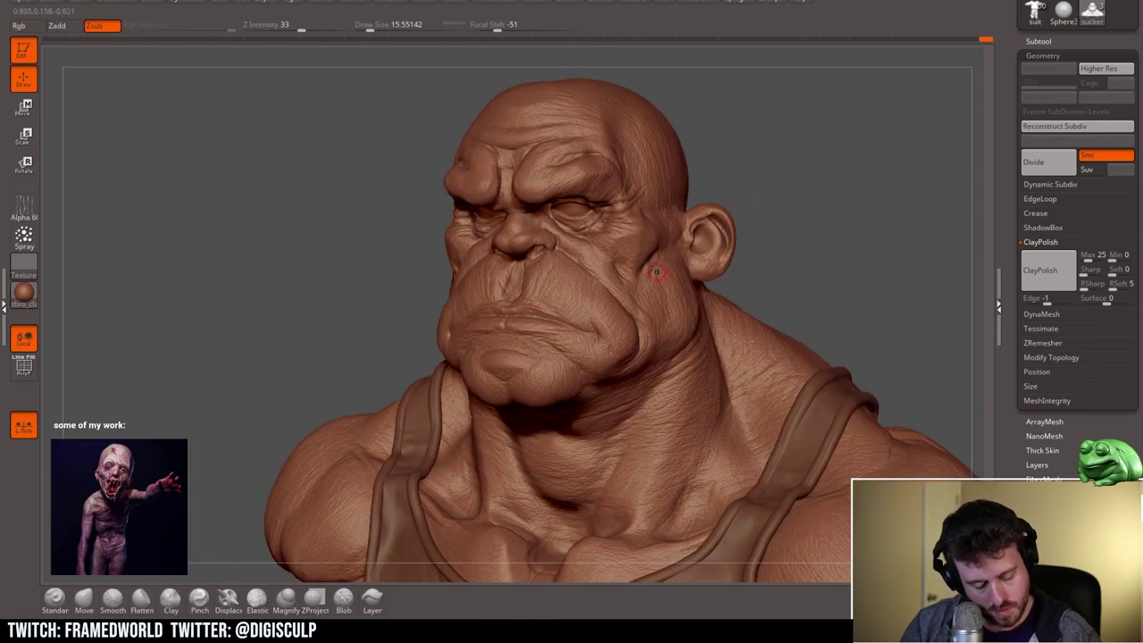
Step: Carve skin creases down the neck and along its side toward the shoulders at the same draw size
drag(774, 257, 803, 234)
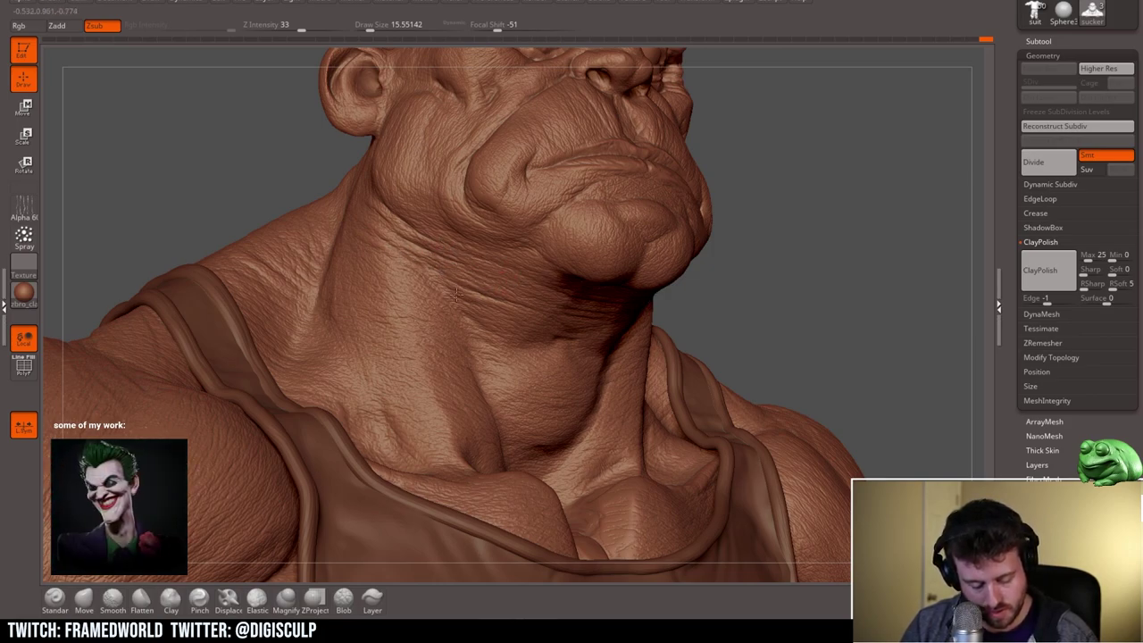
drag(759, 198, 833, 236)
drag(879, 147, 839, 215)
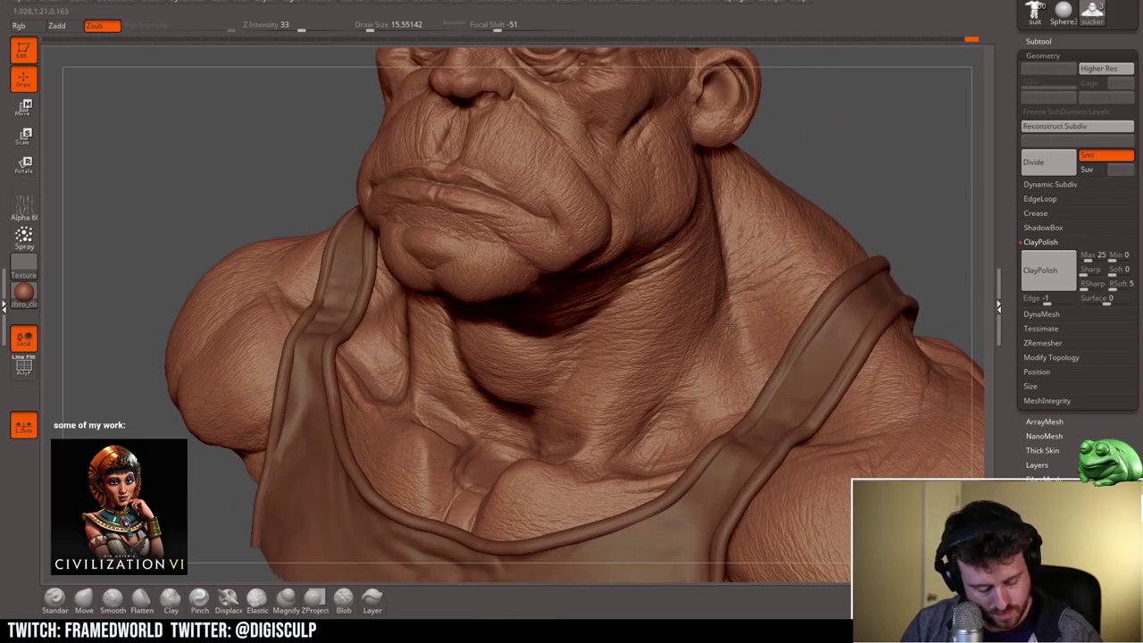
Step: Carve fine vertical creases into the inner brow pads with draw sizes of about 4.3 and 10.5
drag(860, 168, 741, 299)
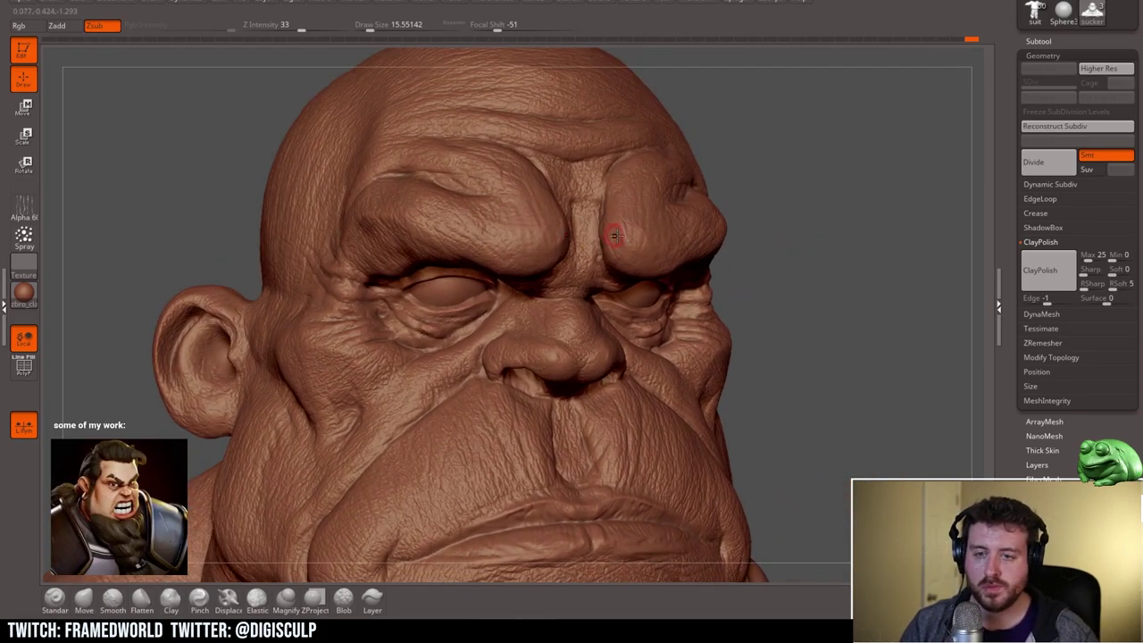
key(space)
key(space)
drag(608, 242, 614, 242)
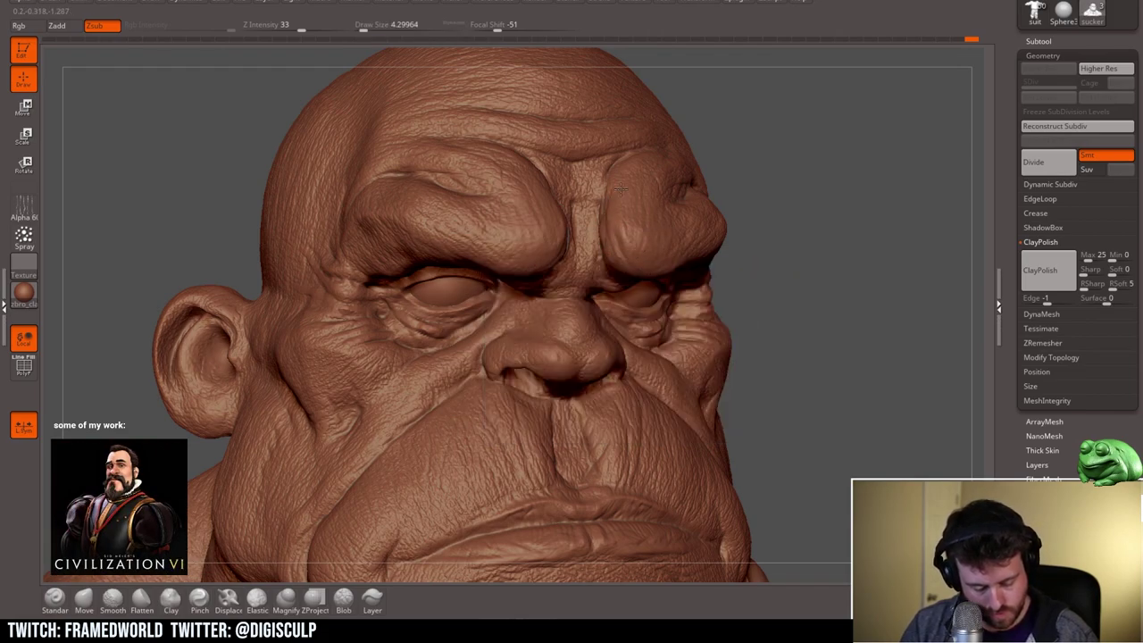
key(space)
drag(641, 252, 644, 252)
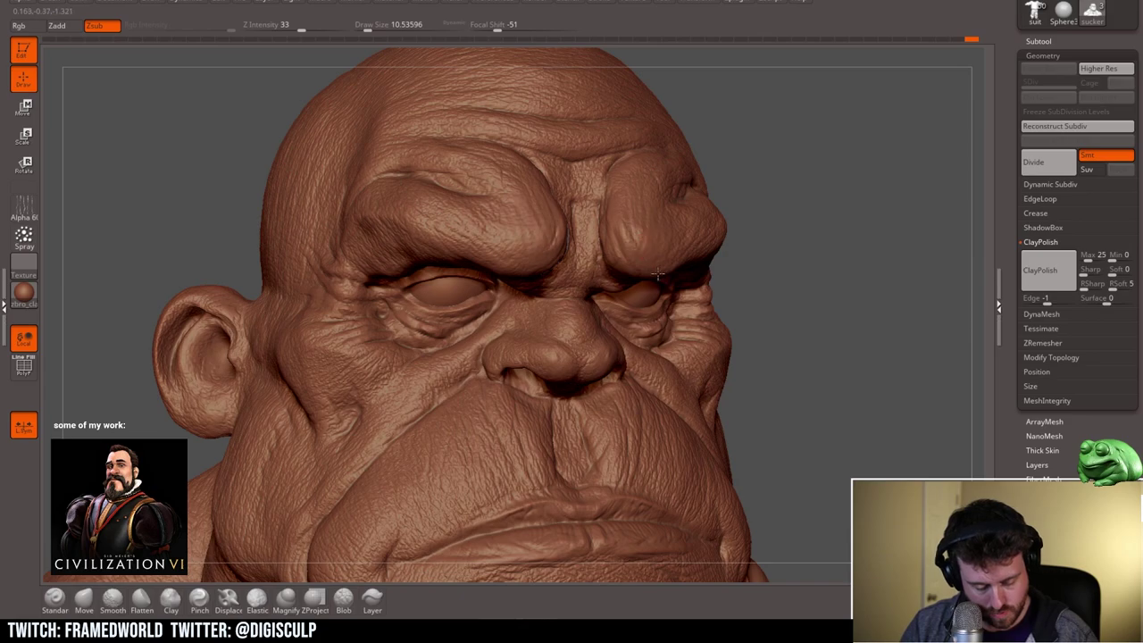
drag(807, 255, 728, 243)
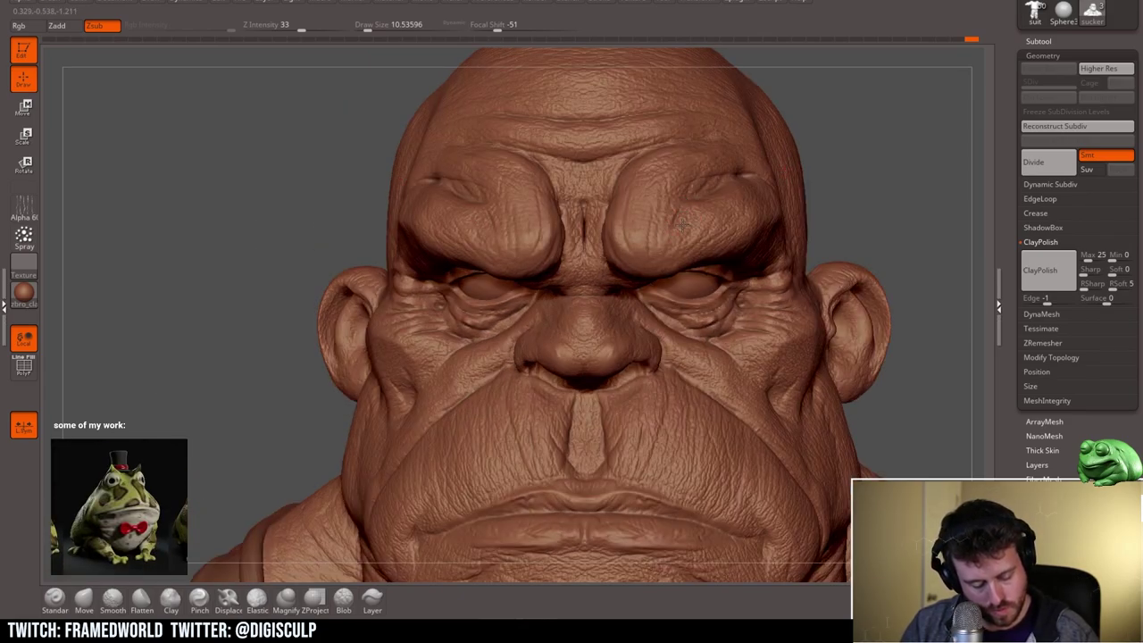
Step: Show the subtool list and hide the Extract2 subtool with the tank top straps
alt+drag(919, 161, 741, 208)
mouse_move(743, 162)
alt+mouse_down()
mouse_move(722, 217)
mouse_move(733, 194)
mouse_move(704, 199)
mouse_move(752, 146)
alt+mouse_up()
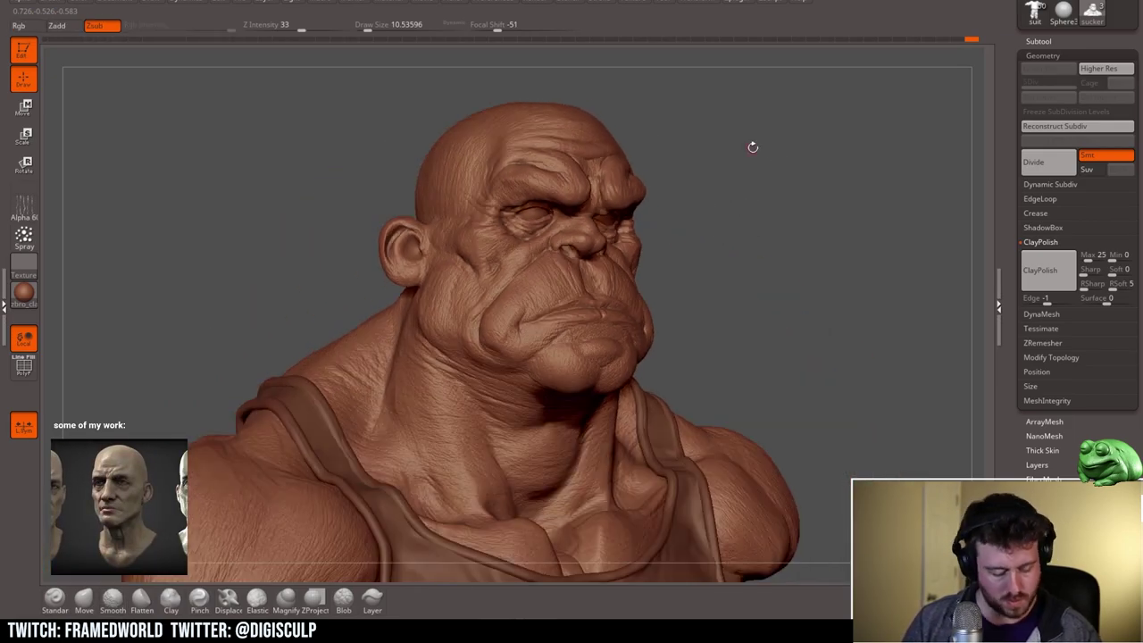
drag(1046, 35, 1046, 36)
click(1045, 41)
click(1129, 97)
Step: Frame the face closely and choose Alpha 40 for the Standard brush's Spray stroke
shift+drag(895, 164, 734, 227)
mouse_move(734, 226)
mouse_down()
mouse_move(711, 225)
mouse_move(752, 220)
mouse_up()
alt+drag(752, 220, 881, 183)
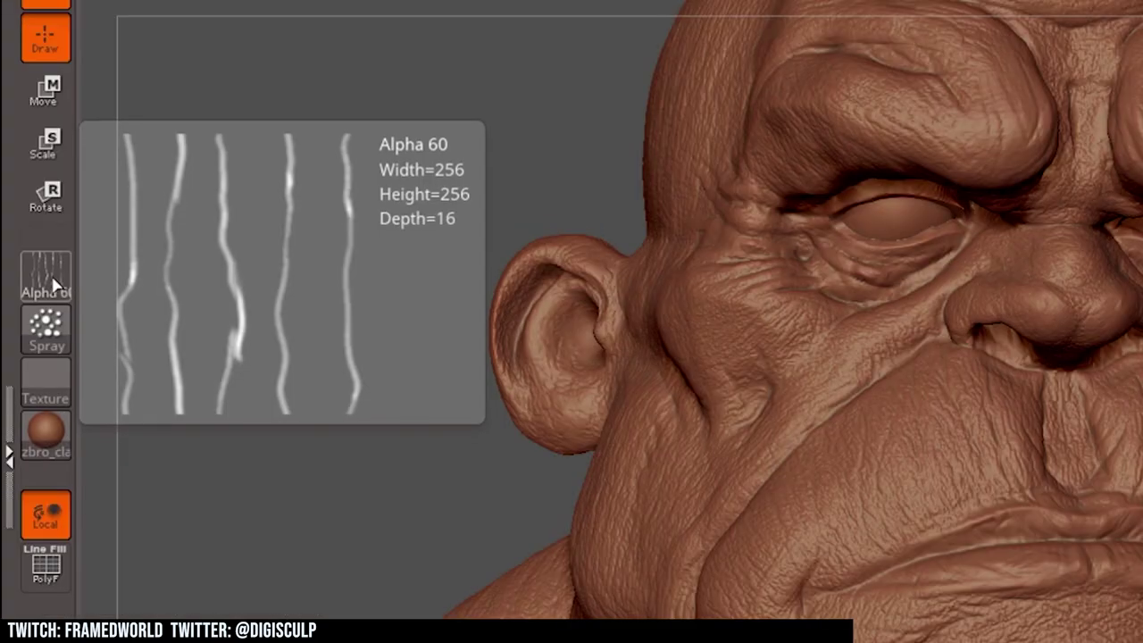
click(26, 209)
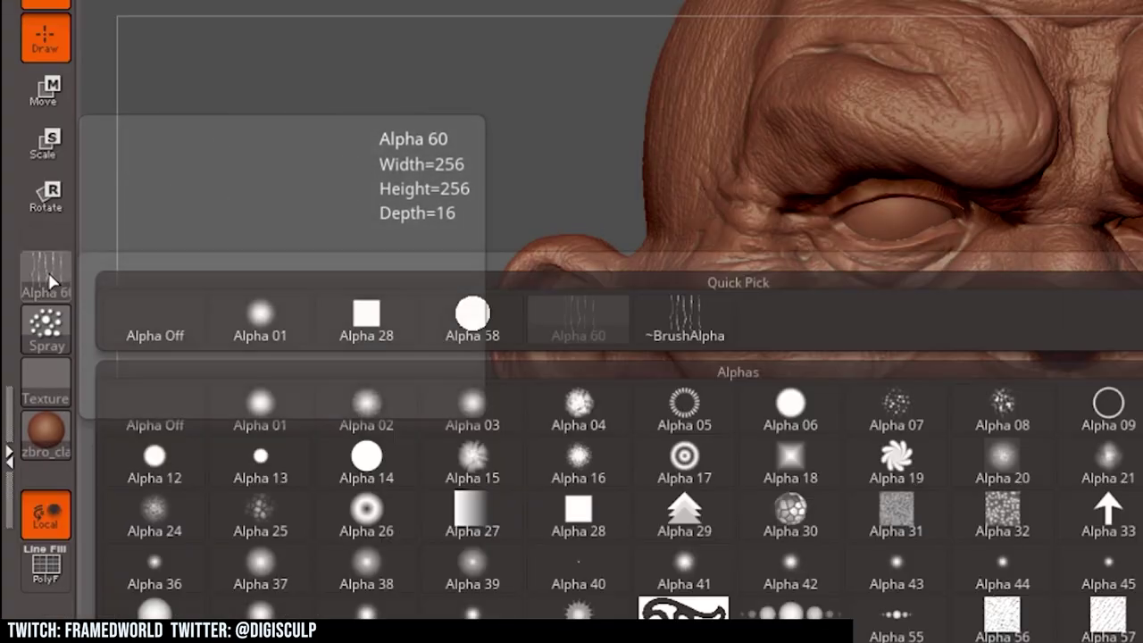
click(571, 568)
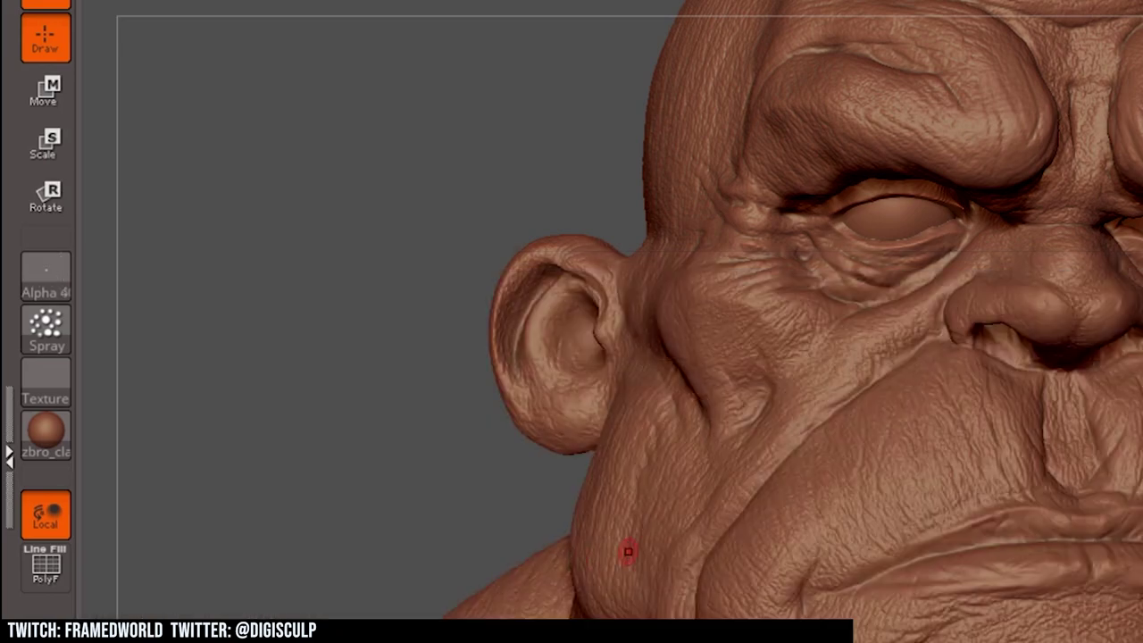
Step: Spray pores over the brow and nose in Zsub mode with Z Intensity 15 and draw sizes of about 62 and 120
alt+drag(1093, 373, 1142, 487)
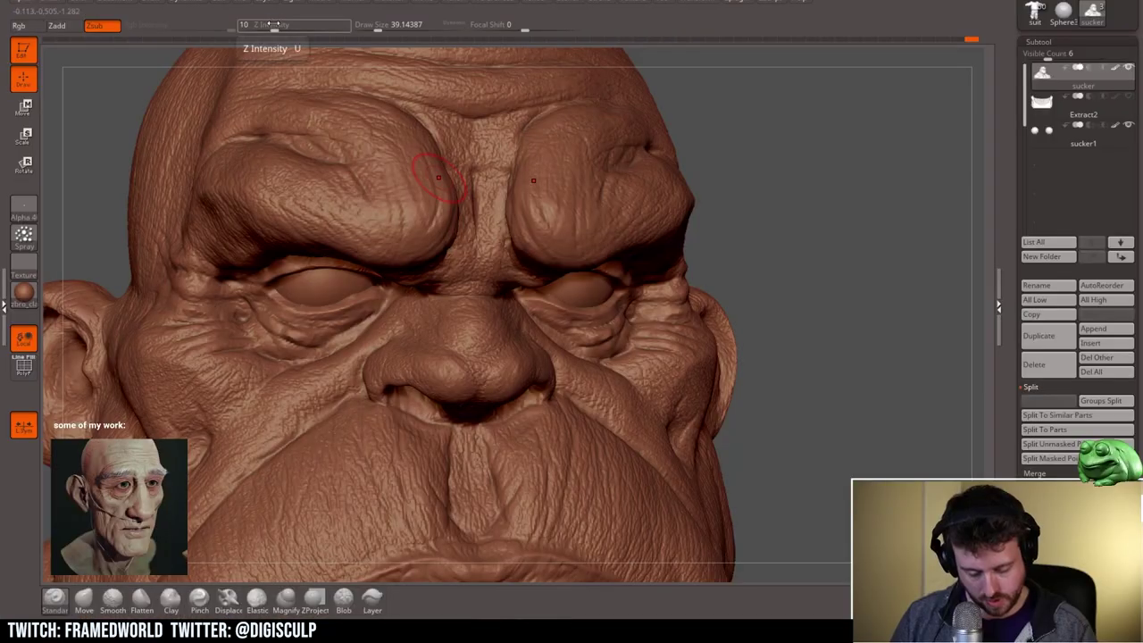
key(space)
click(452, 359)
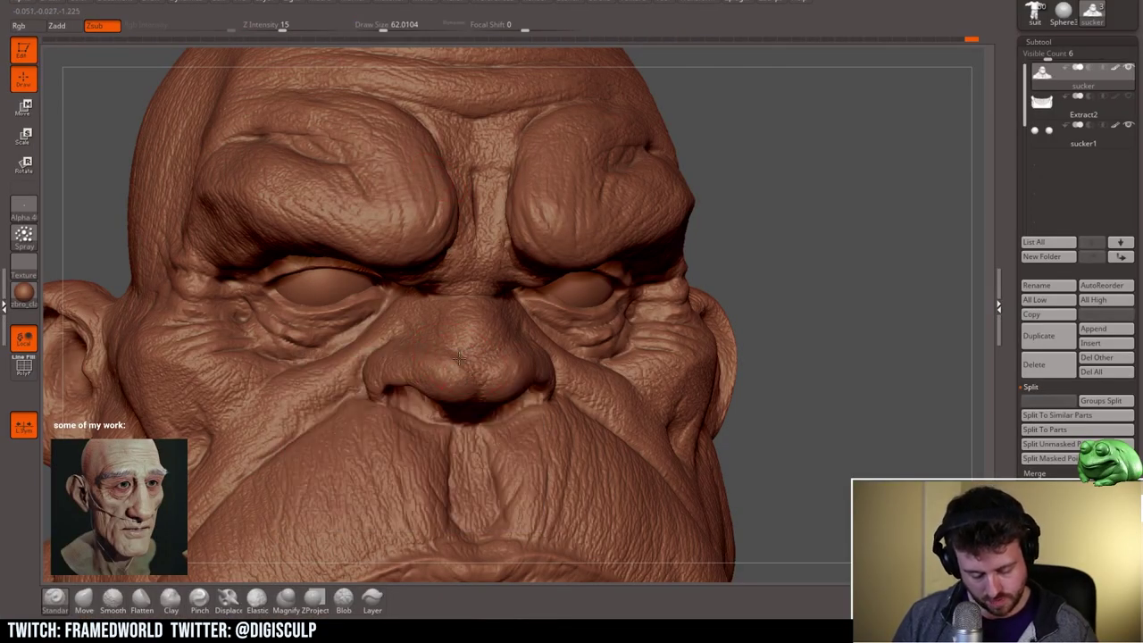
mouse_move(839, 402)
alt+mouse_down()
mouse_move(842, 285)
mouse_move(897, 284)
alt+mouse_up()
key(space)
click(439, 243)
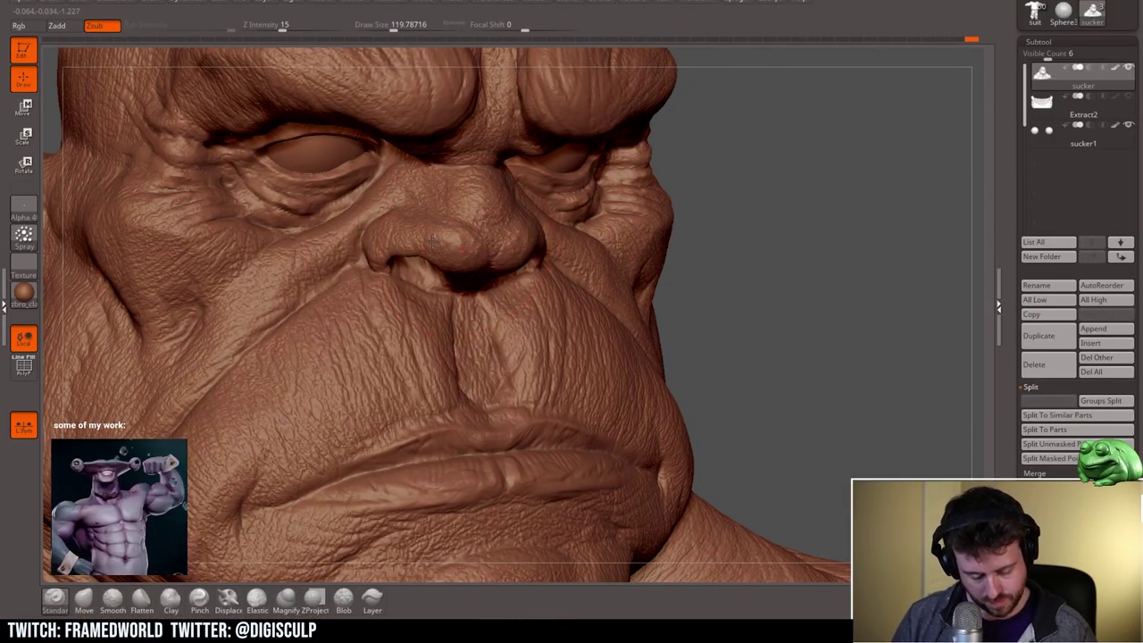
Step: Spray pores over the upper lip, mouth area, chin and lower jaw with a draw size of about 80
alt+drag(850, 346, 902, 219)
key(space)
click(456, 364)
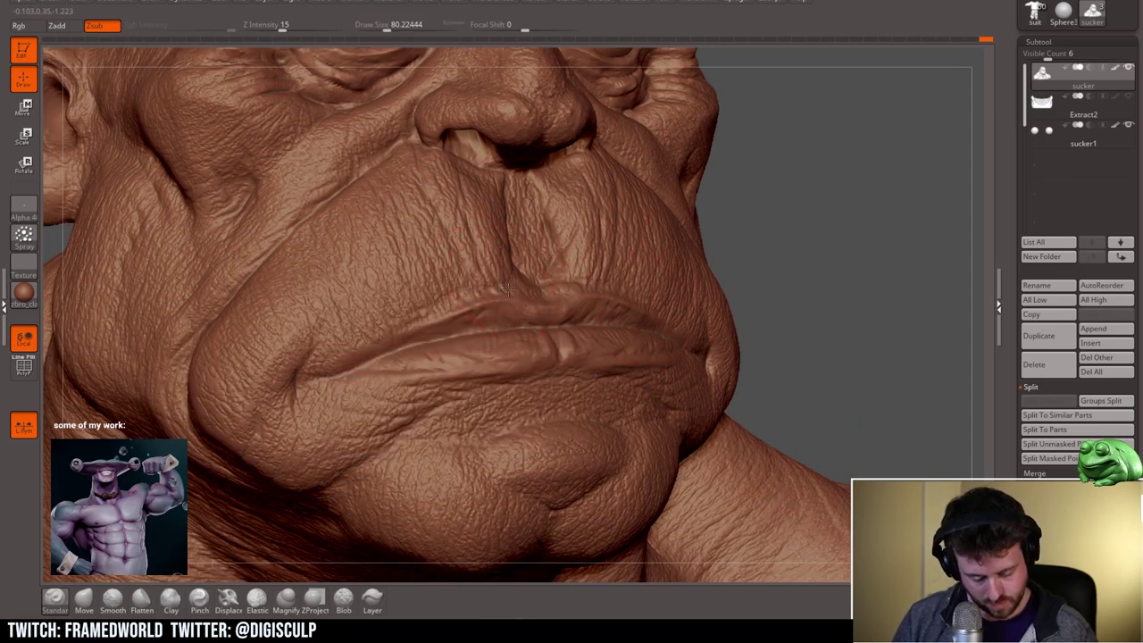
alt+drag(822, 363, 832, 245)
alt+drag(878, 375, 894, 267)
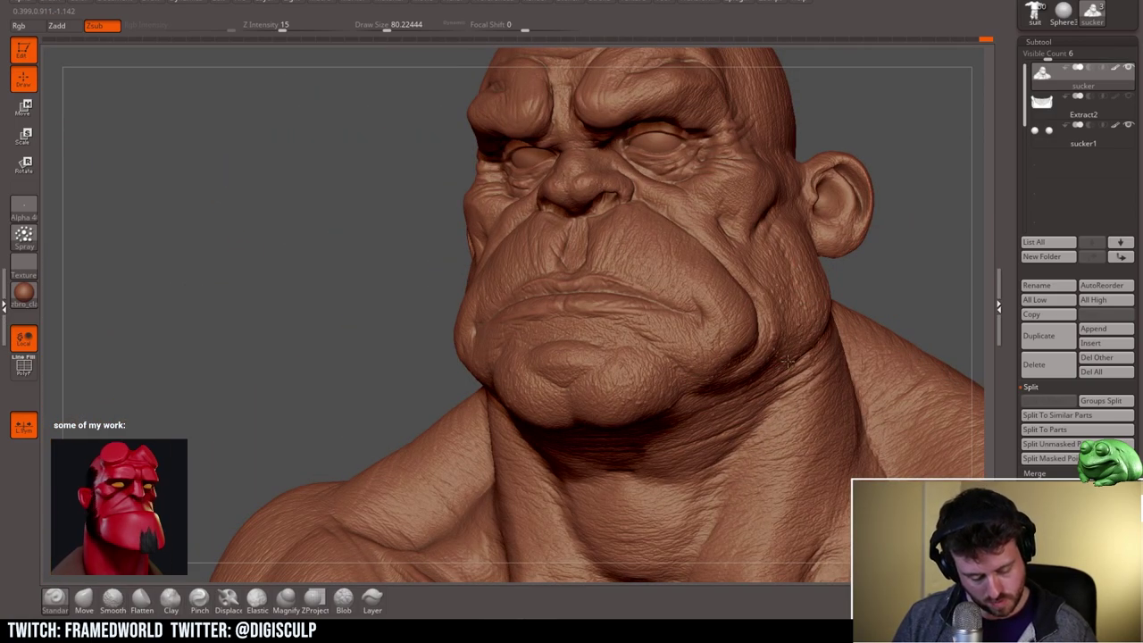
Step: Spray pores across the side of the cheek, the jowl and the neck at the same draw size
alt+drag(923, 270, 951, 223)
drag(781, 234, 880, 234)
mouse_move(717, 234)
alt+mouse_down()
mouse_move(844, 320)
mouse_move(918, 313)
alt+mouse_up()
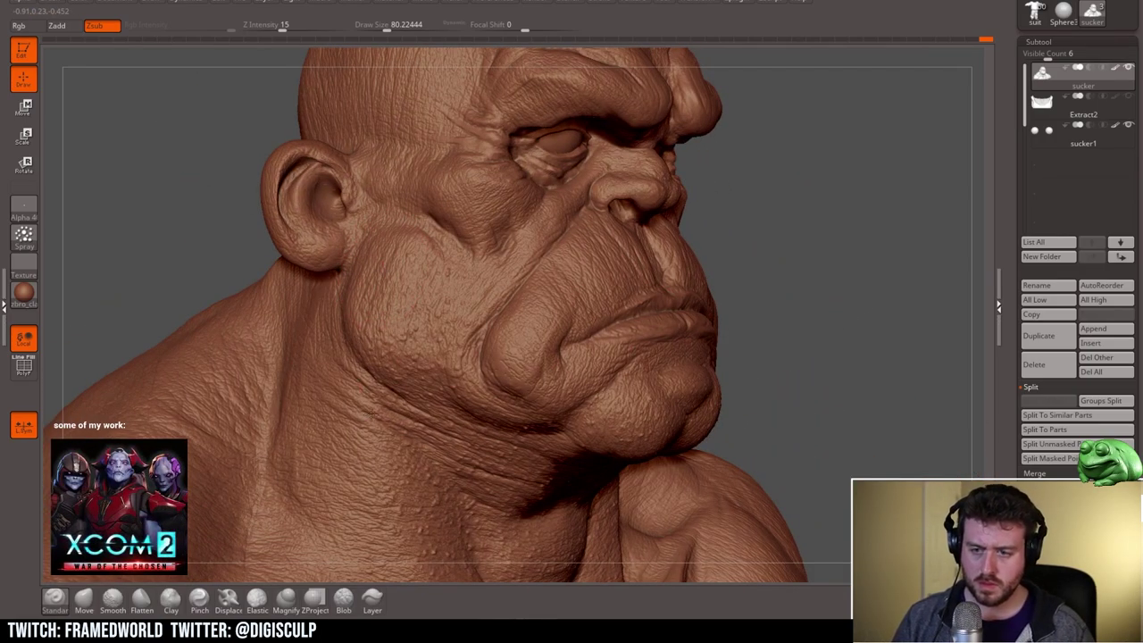
drag(838, 203, 758, 207)
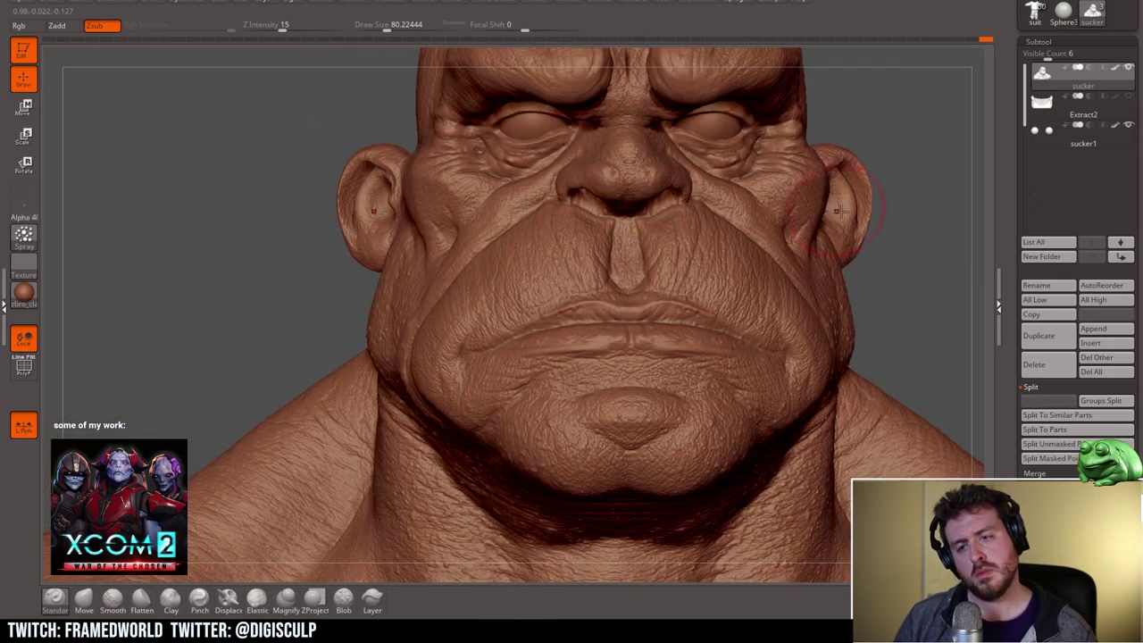
Step: Spray smaller pores over the cheek and the muzzle fold with a draw size of about 54
alt+drag(880, 277, 879, 225)
drag(880, 225, 820, 224)
key(space)
drag(597, 268, 580, 257)
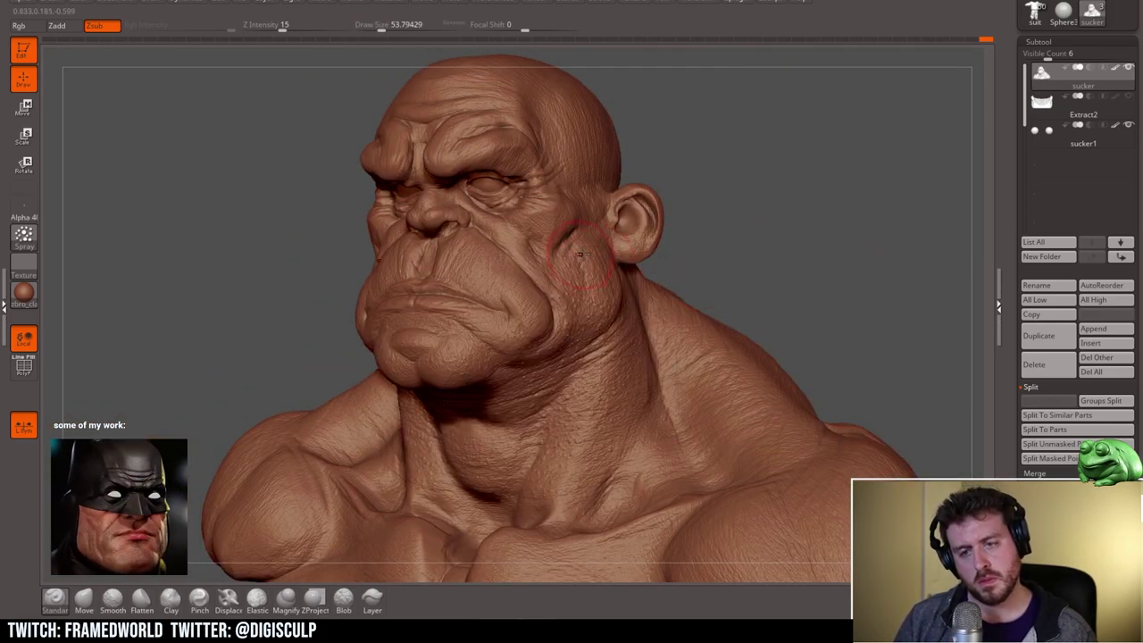
shift+drag(670, 273, 757, 309)
alt+drag(757, 309, 757, 350)
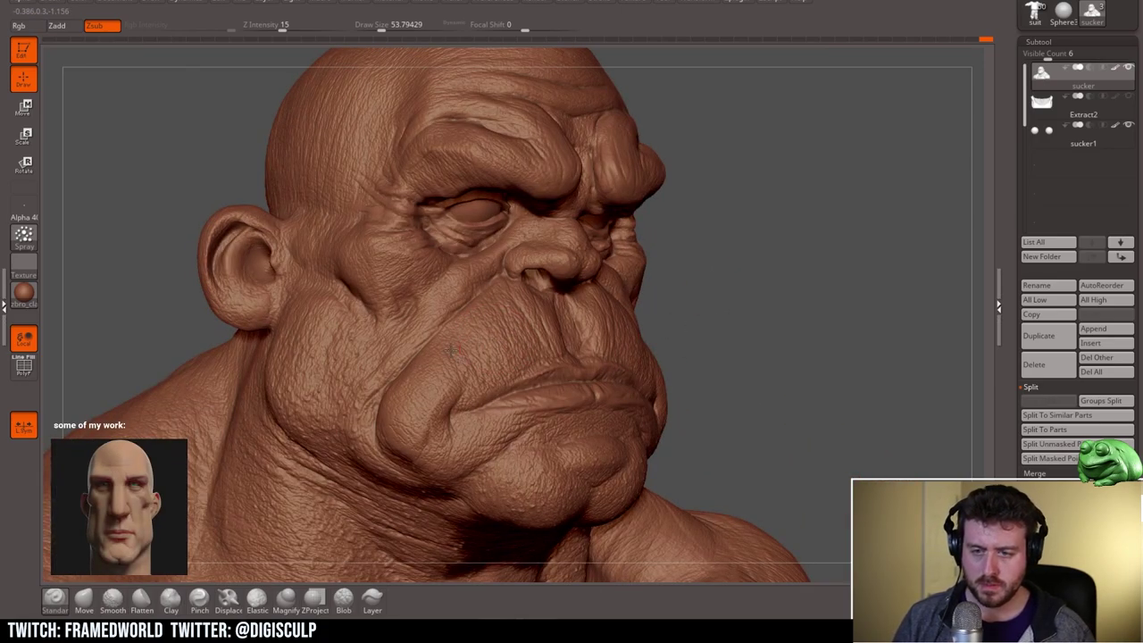
Step: Spray fine pores over the upper lip, eye area and brows with a draw size of about 29
drag(730, 268, 689, 271)
key(space)
drag(528, 348, 515, 348)
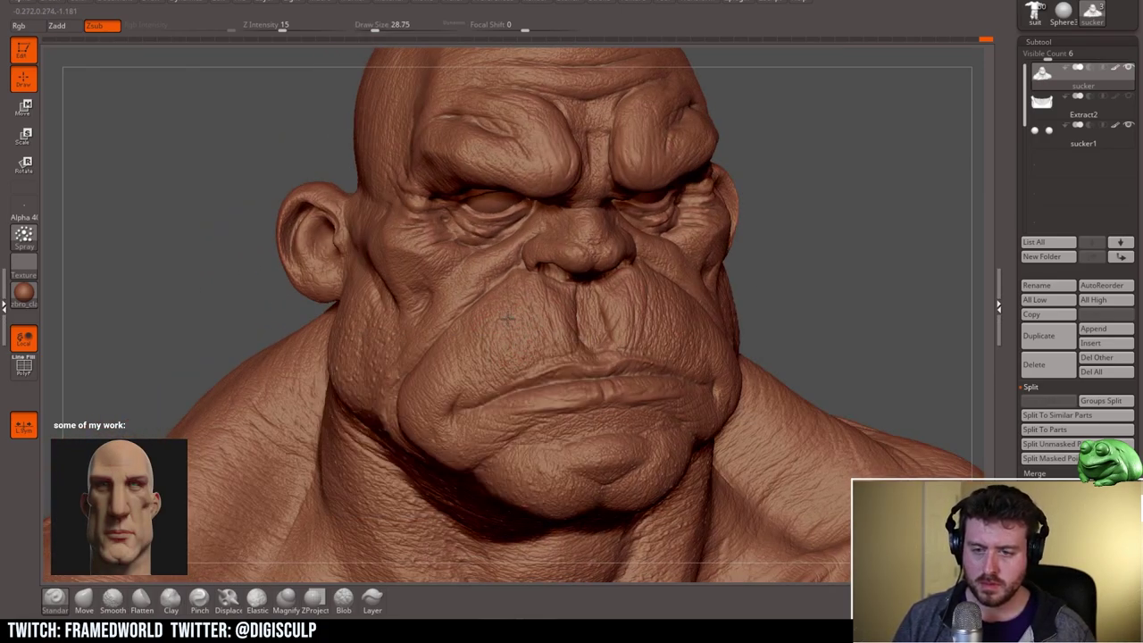
shift+drag(899, 263, 890, 250)
mouse_move(889, 250)
mouse_down()
mouse_move(826, 294)
mouse_move(785, 300)
mouse_move(780, 318)
mouse_up()
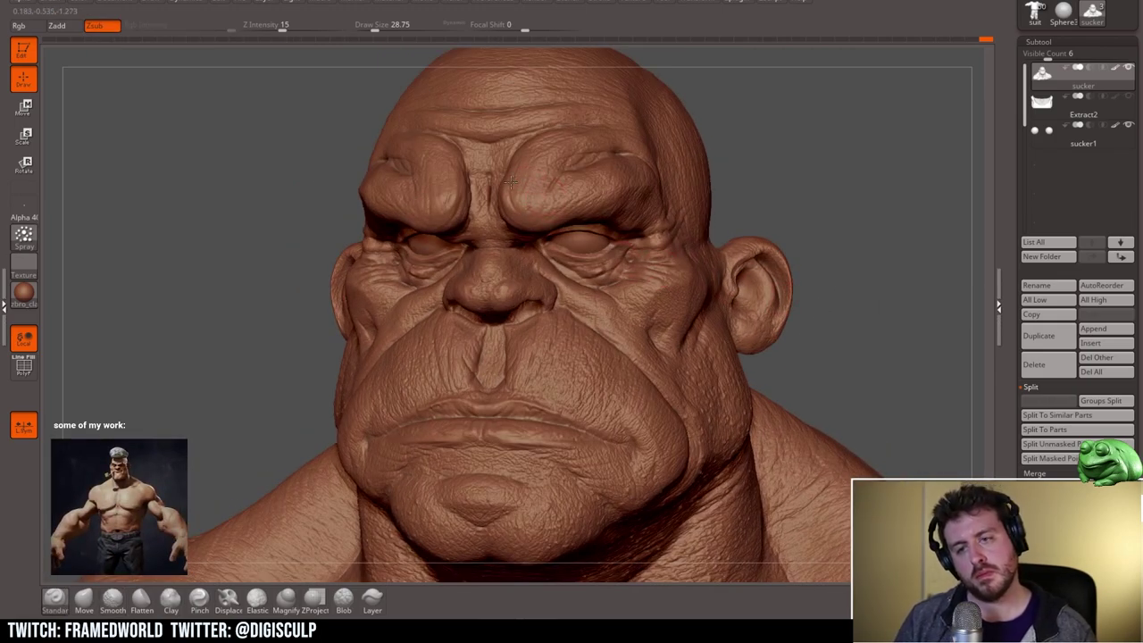
Step: Spray pores over the side and back of the scalp with a draw size of about 49
key(bracketright)
mouse_move(743, 169)
mouse_down()
mouse_move(673, 166)
mouse_move(713, 191)
mouse_move(709, 201)
mouse_up()
mouse_move(616, 192)
mouse_down()
mouse_move(673, 197)
mouse_move(612, 187)
mouse_move(694, 243)
mouse_up()
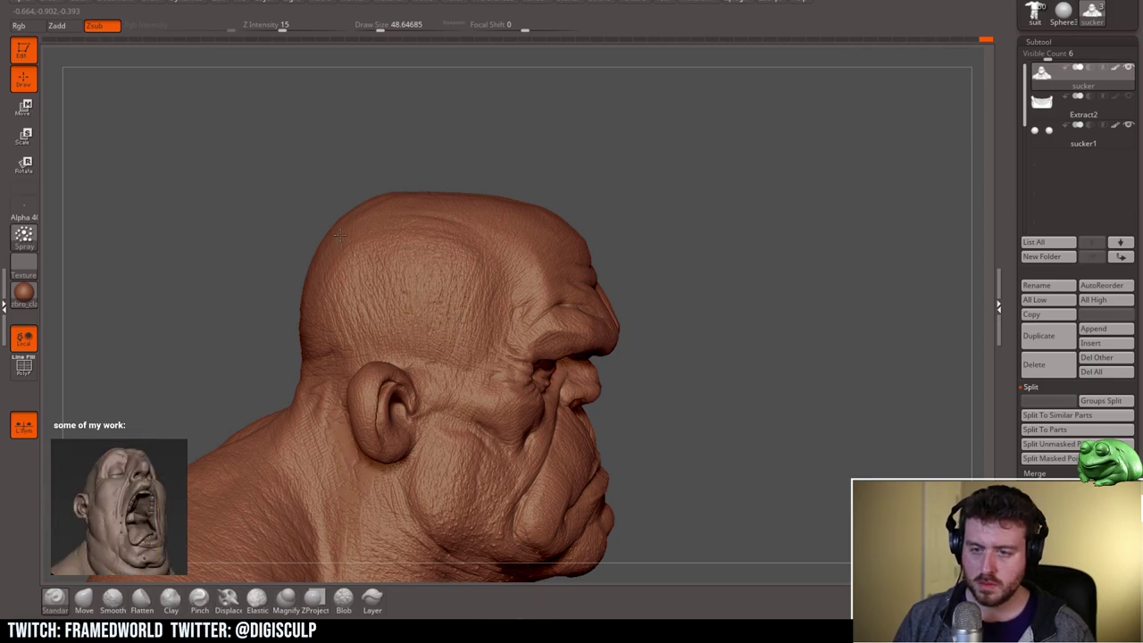
Step: Spray pores over the top and far side of the scalp, increasing the draw size to about 83
alt+drag(687, 188, 700, 304)
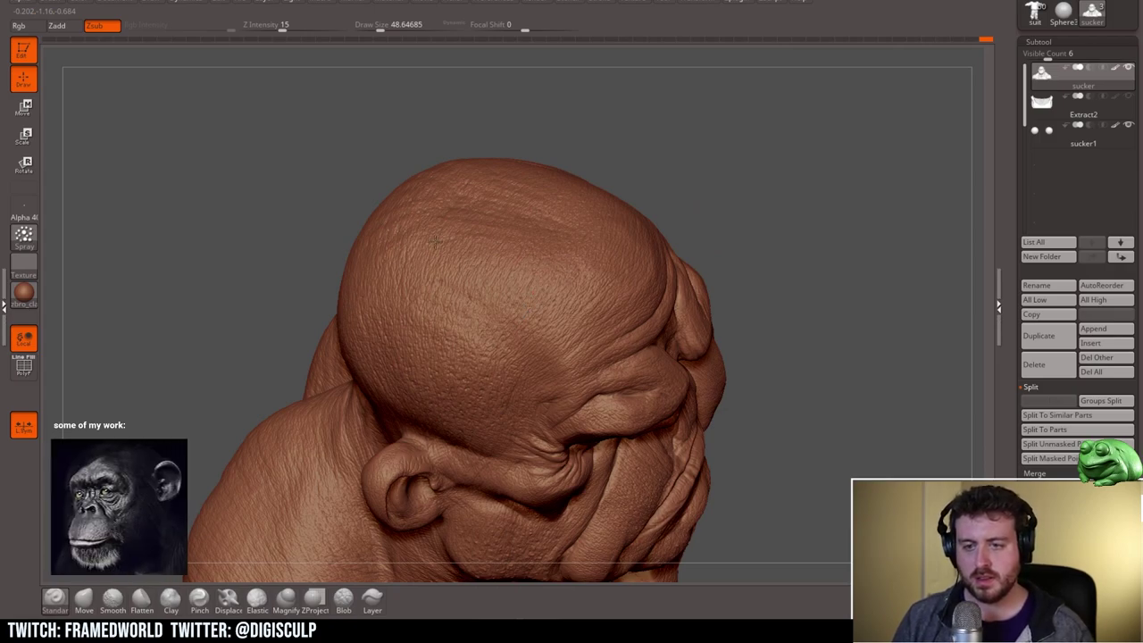
drag(678, 176, 658, 245)
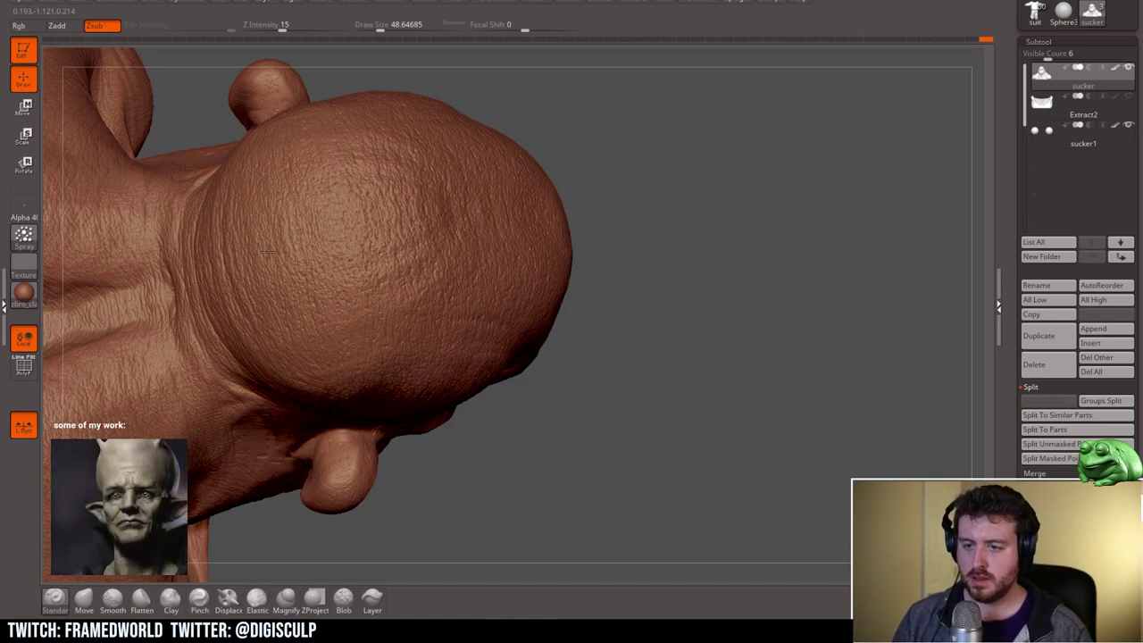
mouse_move(698, 186)
right_down()
mouse_move(706, 158)
mouse_move(716, 178)
mouse_move(656, 178)
mouse_move(661, 167)
right_up()
mouse_move(662, 167)
alt+mouse_down()
mouse_move(775, 180)
mouse_move(769, 268)
alt+mouse_up()
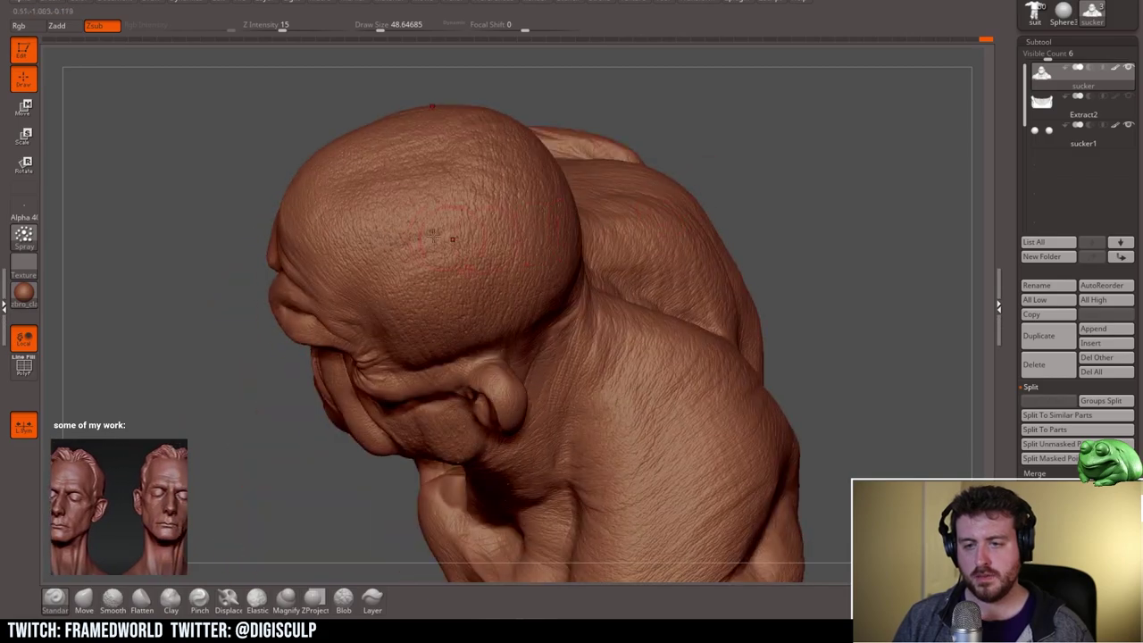
key(space)
drag(357, 295, 375, 295)
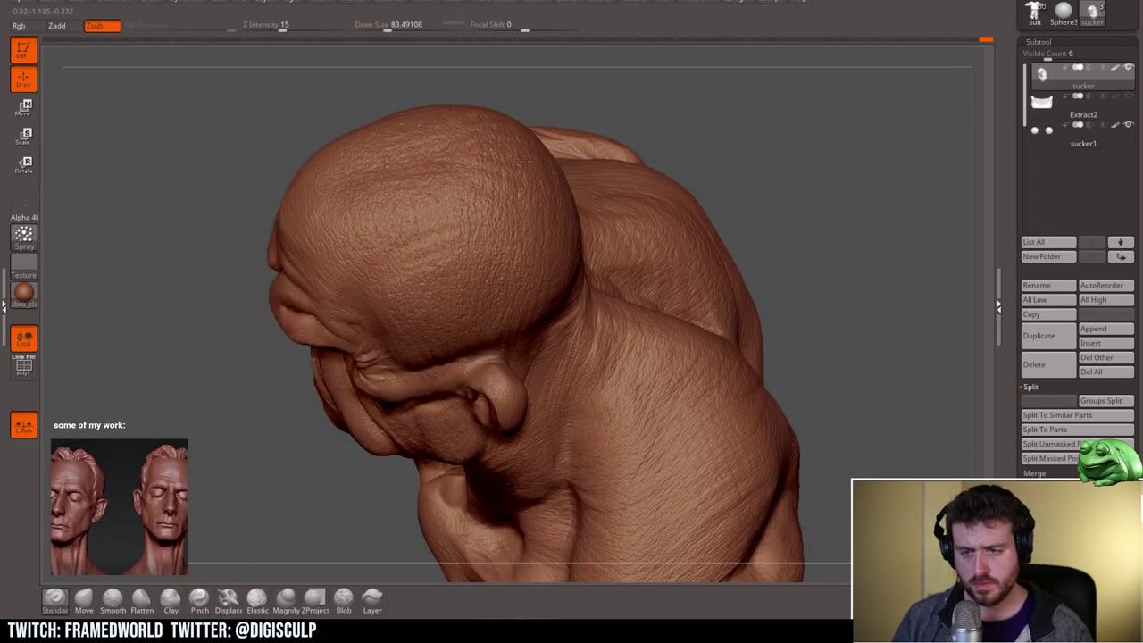
right_drag(730, 173, 572, 198)
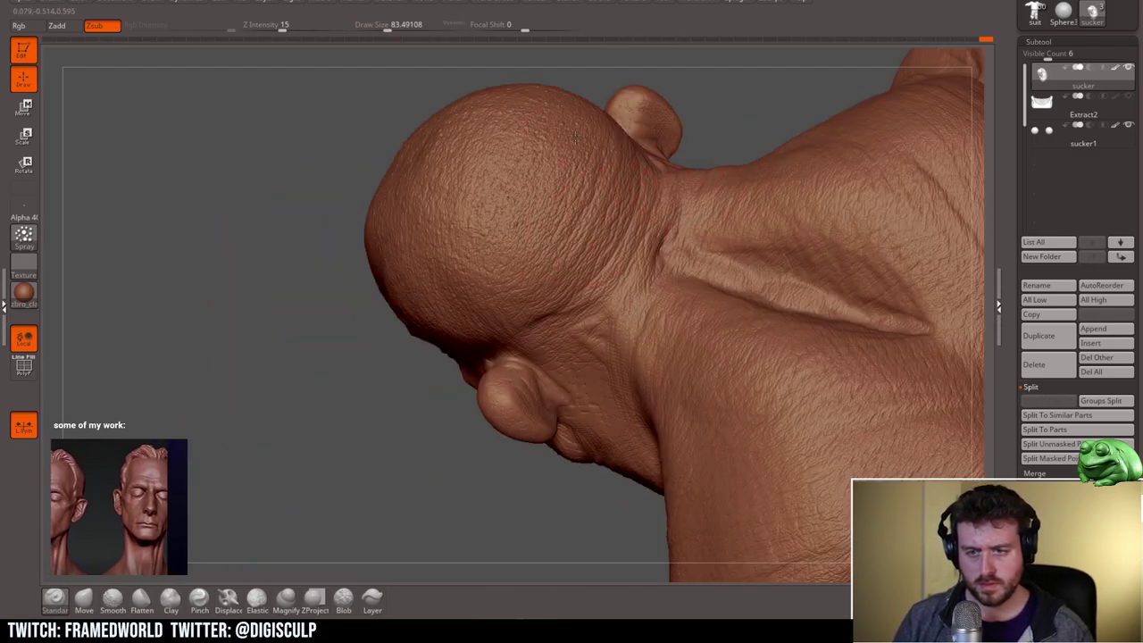
Step: Spray pores over the ears and nose with a draw size of about 56
key(space)
drag(606, 266, 598, 266)
mouse_move(485, 375)
right_down()
mouse_move(715, 201)
mouse_move(835, 147)
mouse_move(579, 269)
right_up()
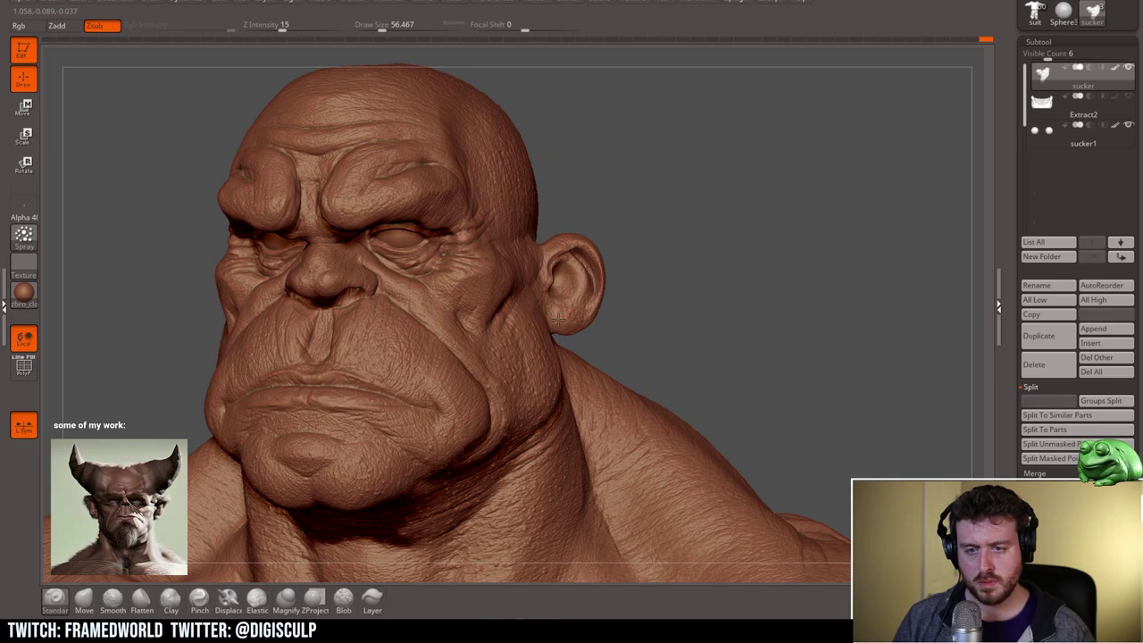
mouse_move(607, 284)
ctrl+right_down()
mouse_move(625, 253)
mouse_move(638, 262)
mouse_move(675, 240)
mouse_move(658, 239)
mouse_move(693, 238)
mouse_move(716, 208)
mouse_move(626, 255)
ctrl+right_up()
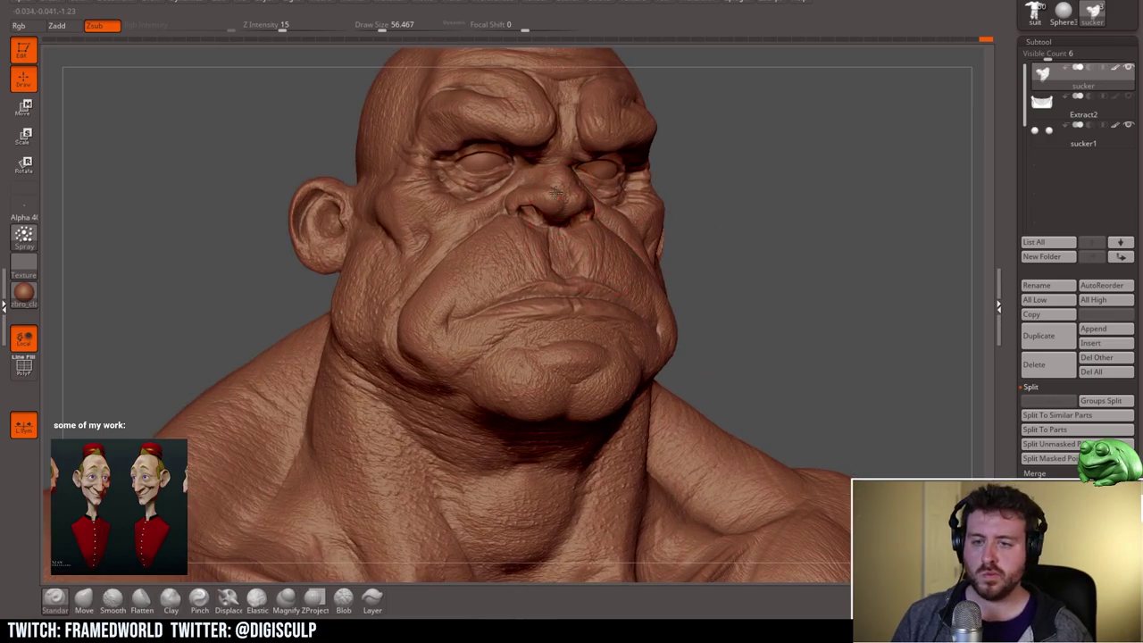
mouse_move(720, 196)
ctrl+right_down()
mouse_move(668, 193)
mouse_move(699, 191)
mouse_move(696, 233)
ctrl+right_up()
mouse_move(696, 232)
ctrl+right_down()
mouse_move(710, 239)
mouse_move(739, 220)
mouse_move(710, 217)
ctrl+right_up()
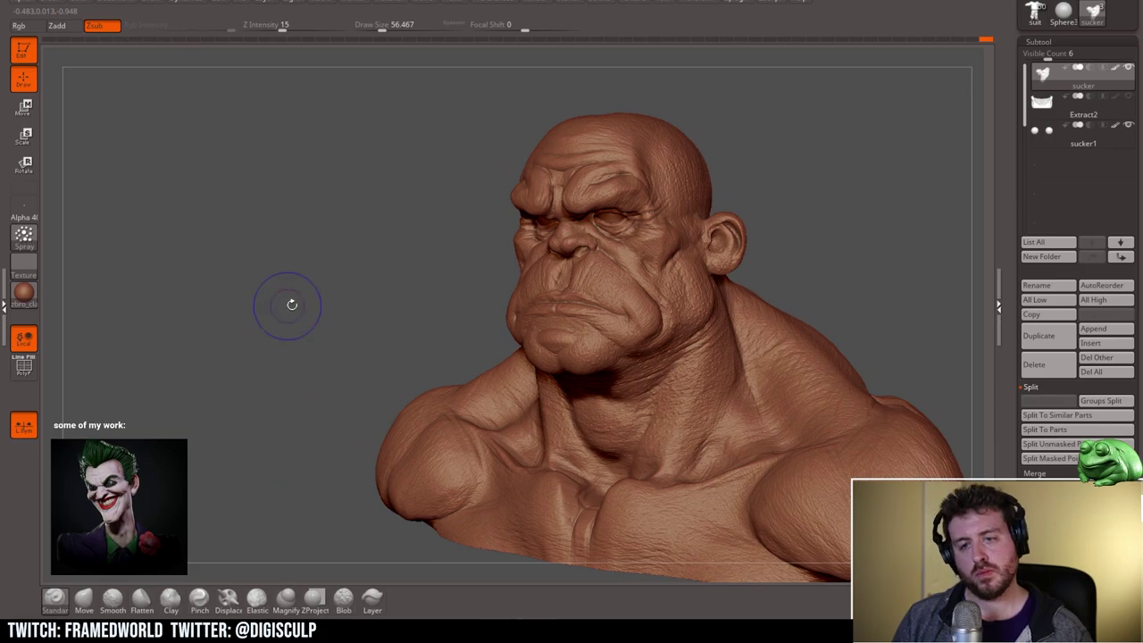
Step: Switch the bust to the BasicMaterial and render a close front view of the face with shadows
right_drag(291, 305, 69, 289)
click(24, 299)
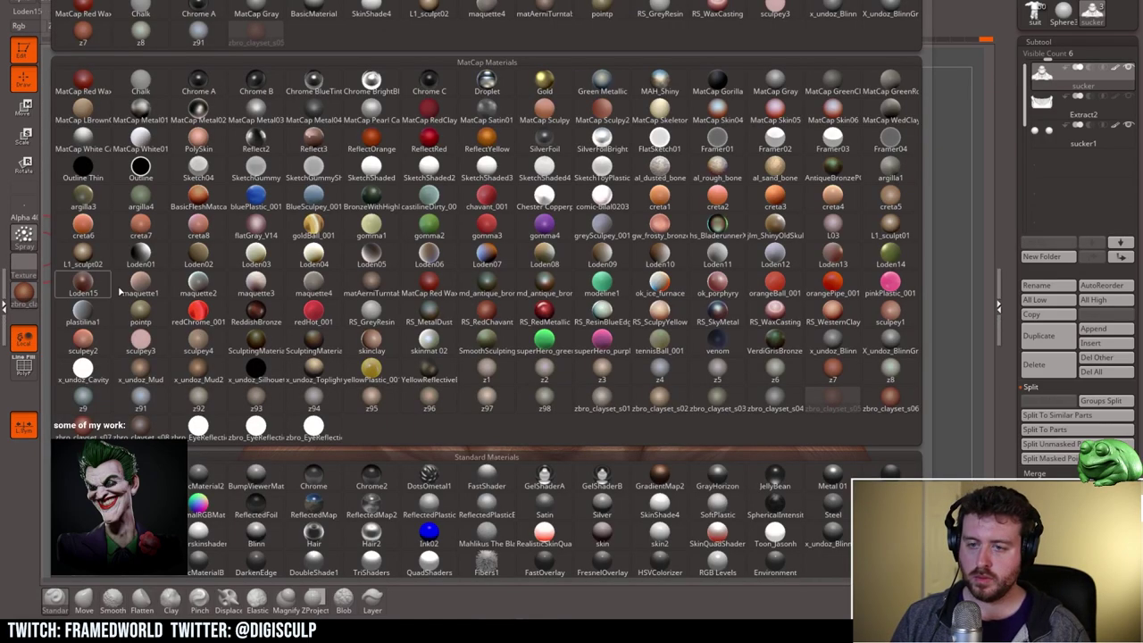
click(141, 475)
alt+right_drag(794, 274, 719, 277)
mouse_move(719, 277)
alt+mouse_down()
mouse_move(743, 280)
mouse_move(749, 298)
mouse_move(739, 291)
alt+mouse_up()
key(shift+r)
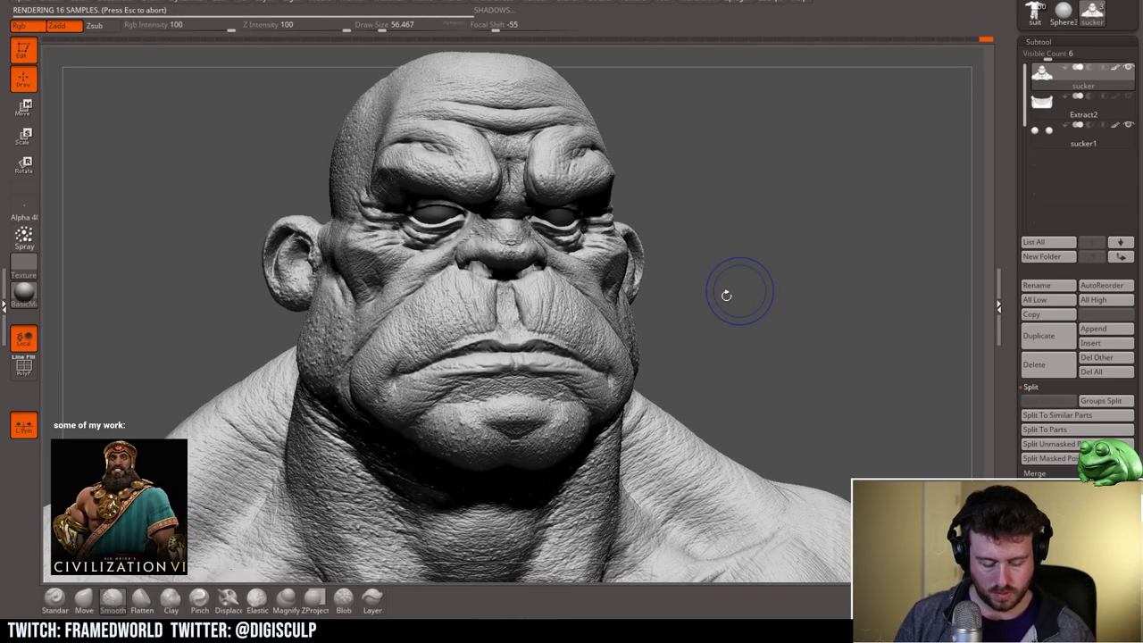
Step: Render the whole bust from the front, including the shoulders and chest
alt+drag(685, 315, 674, 263)
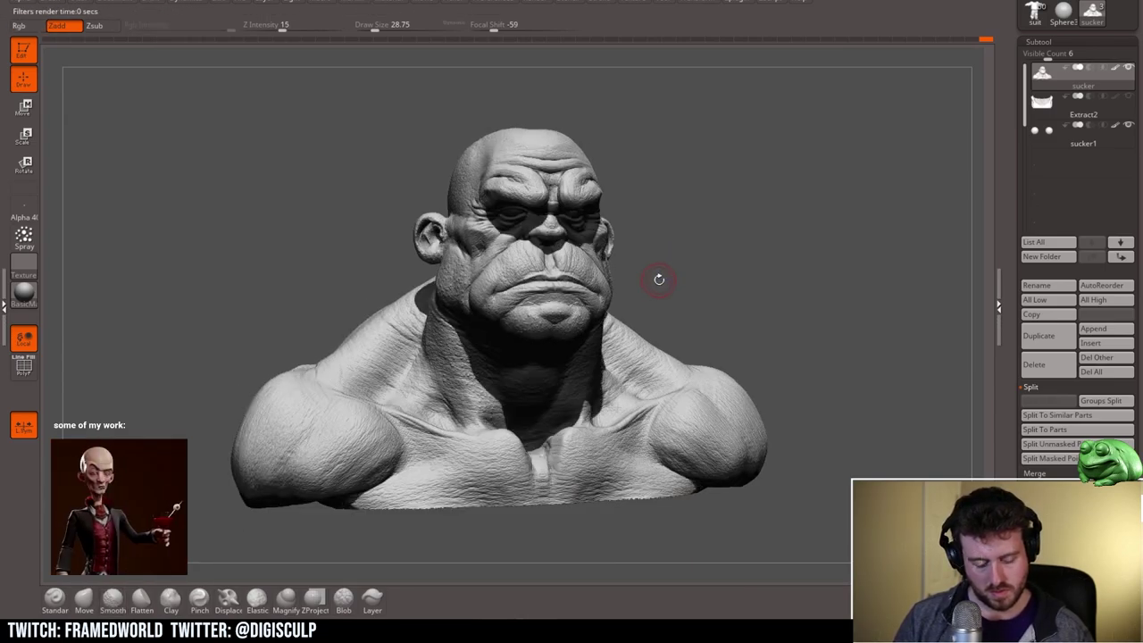
shift+drag(672, 251, 671, 184)
key(shift+r)
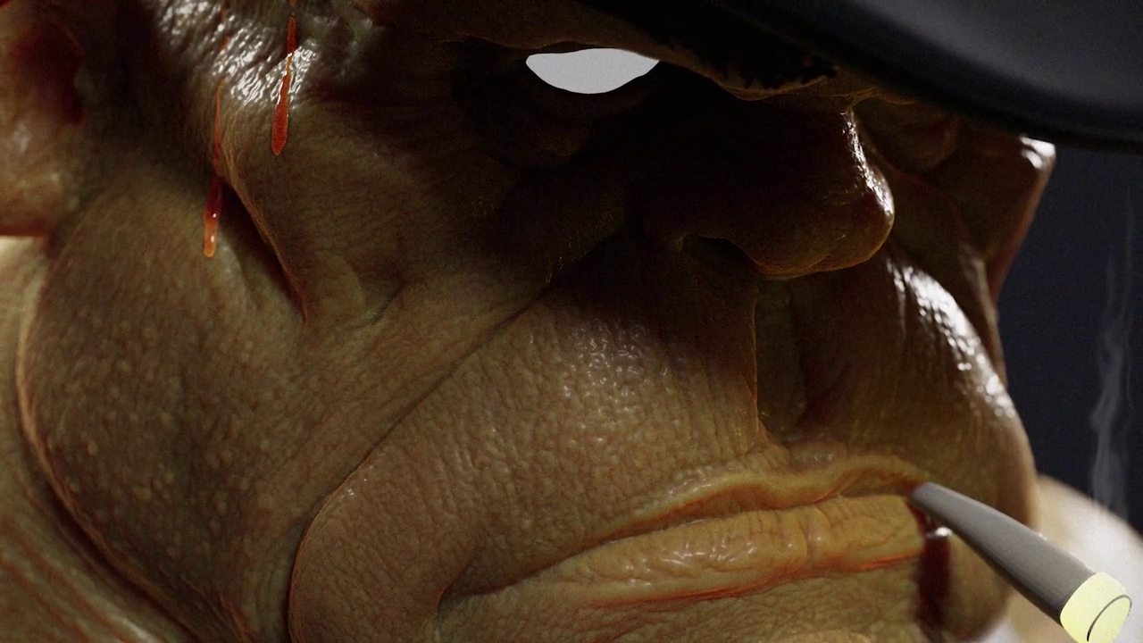